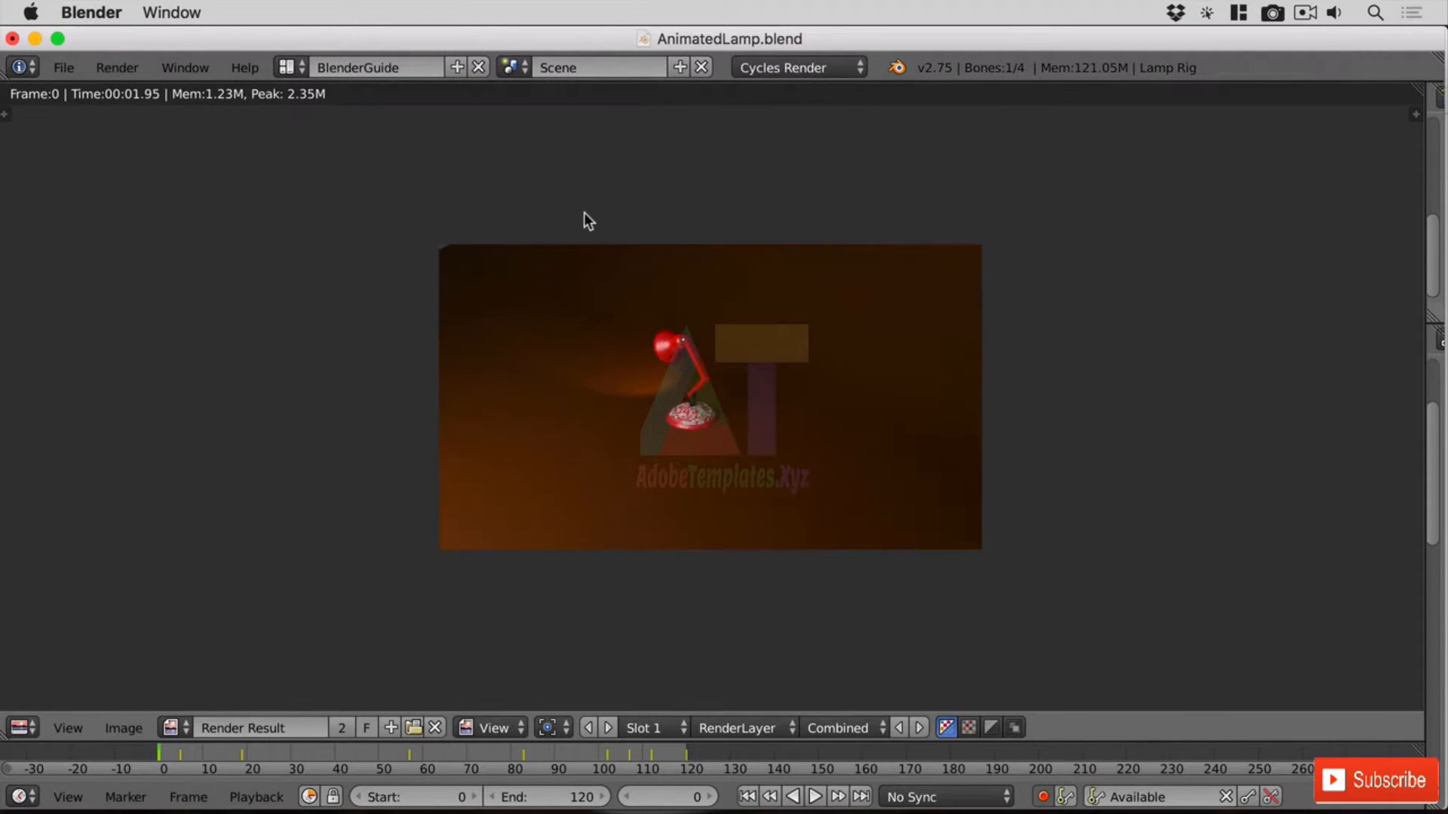
Step: Examine the lamp and its base up close in the render result and as a whole
{"action": "scroll", "coordinate": [699, 403], "scroll_direction": "up", "scroll_amount": 7}
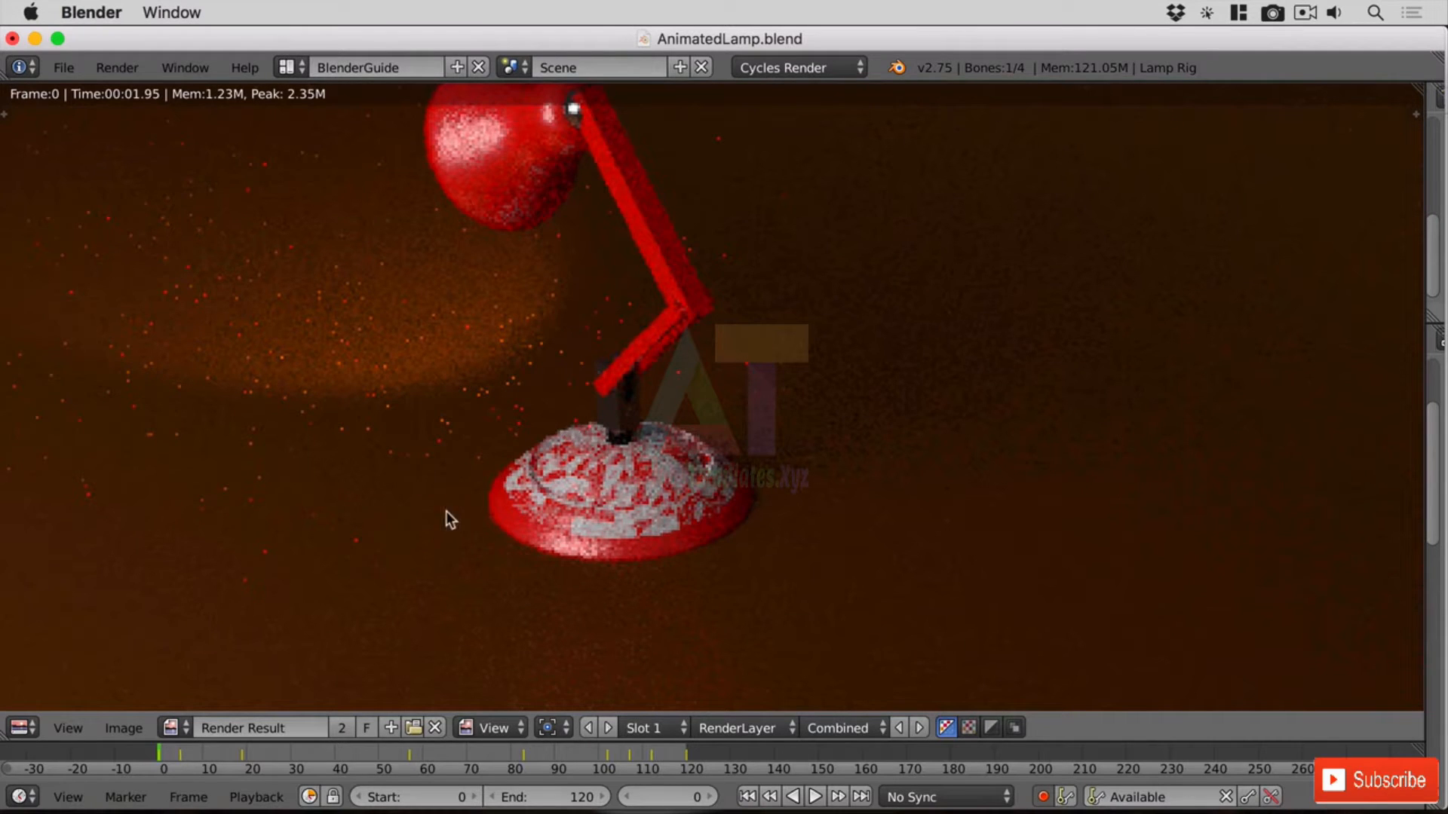
{"action": "scroll", "coordinate": [725, 511], "scroll_direction": "down", "scroll_amount": 7}
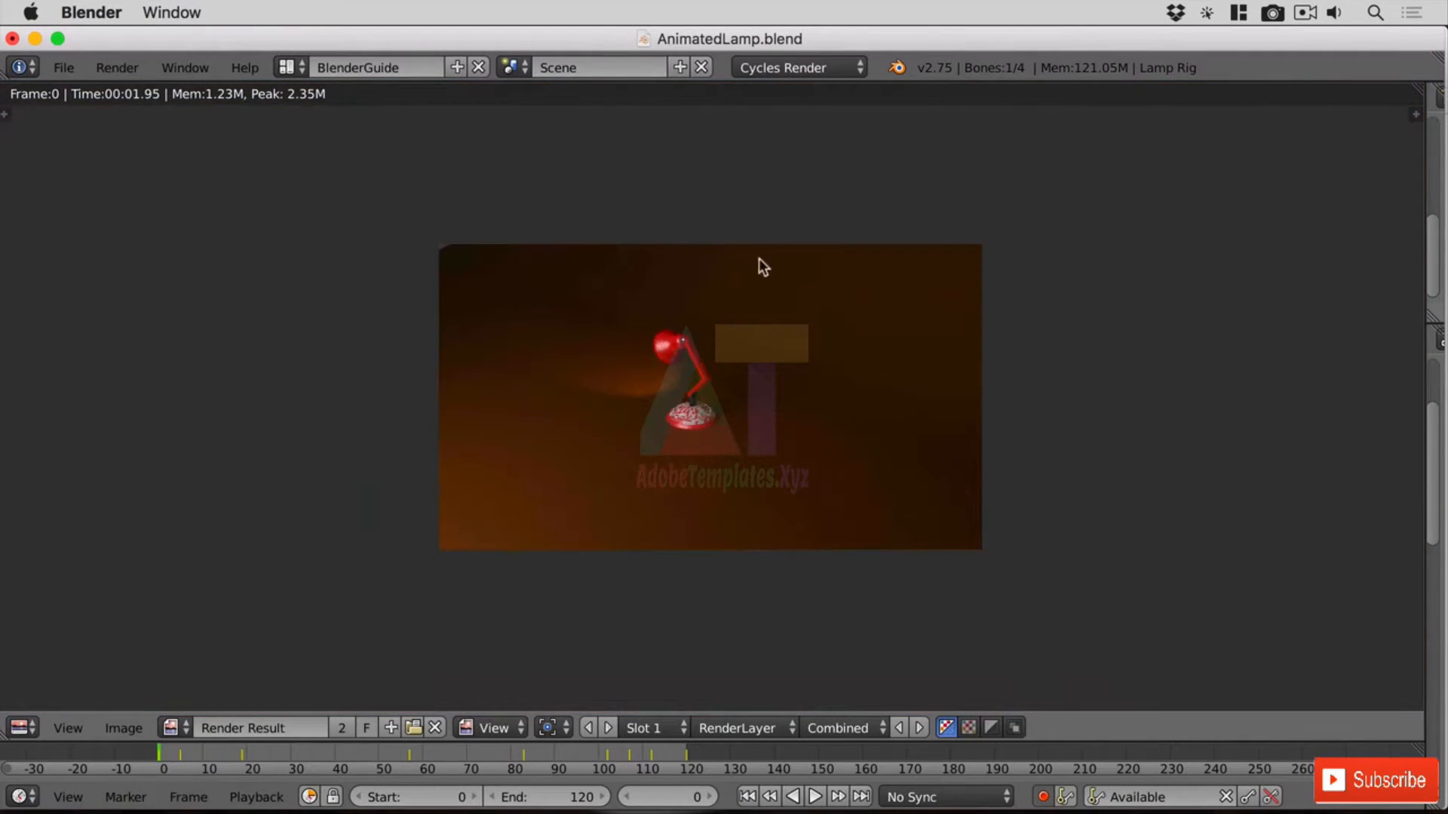
{"action": "scroll", "coordinate": [647, 409], "scroll_direction": "up", "scroll_amount": 7}
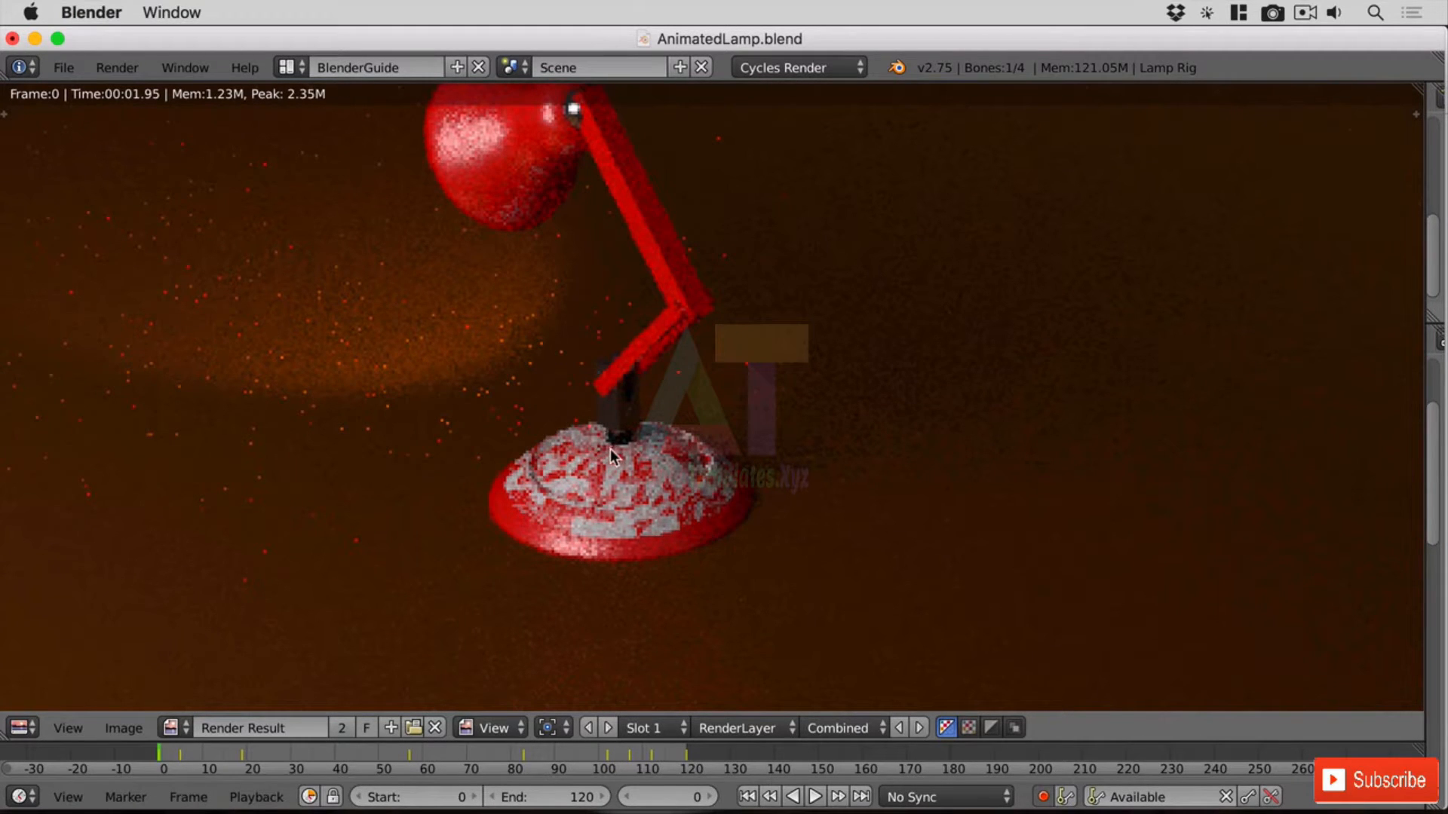
{"action": "scroll", "coordinate": [609, 453], "scroll_direction": "up", "scroll_amount": 2}
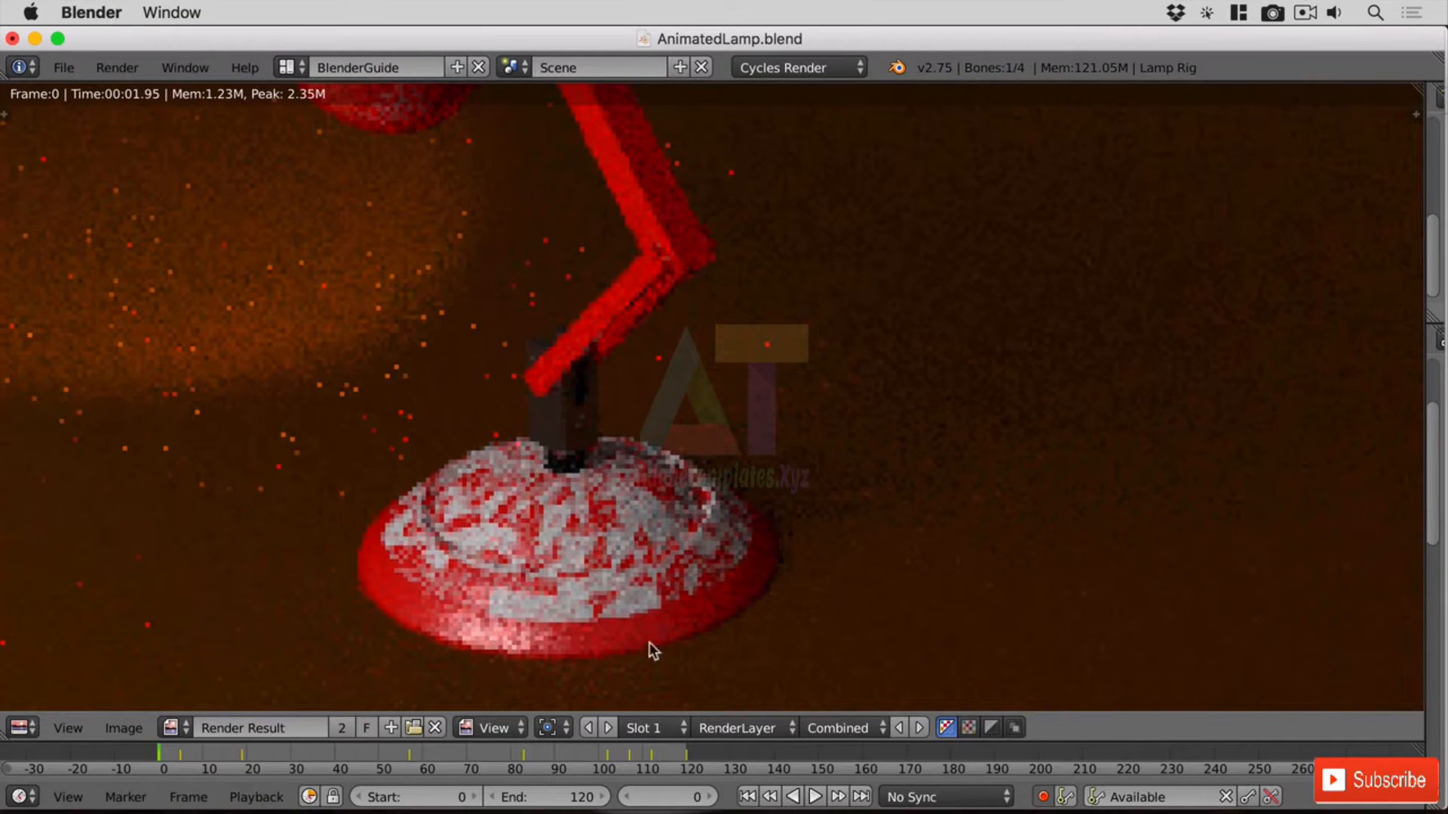
{"action": "scroll", "coordinate": [700, 593], "scroll_direction": "down", "scroll_amount": 5}
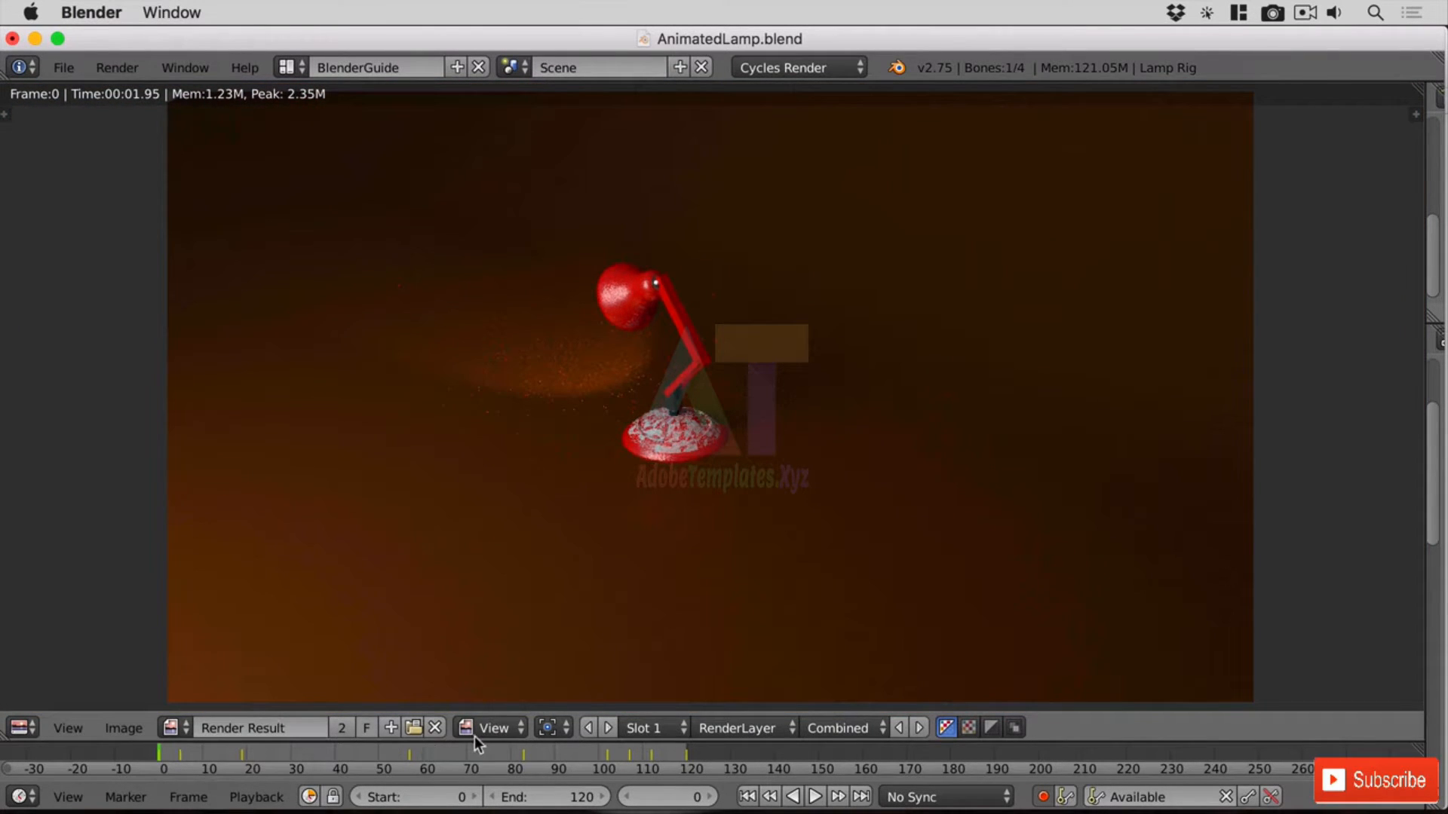
Step: Switch the render result area to the 3D View and set its viewport shading to Rendered
{"action": "left_click", "coordinate": [23, 728]}
{"action": "left_click", "coordinate": [70, 698]}
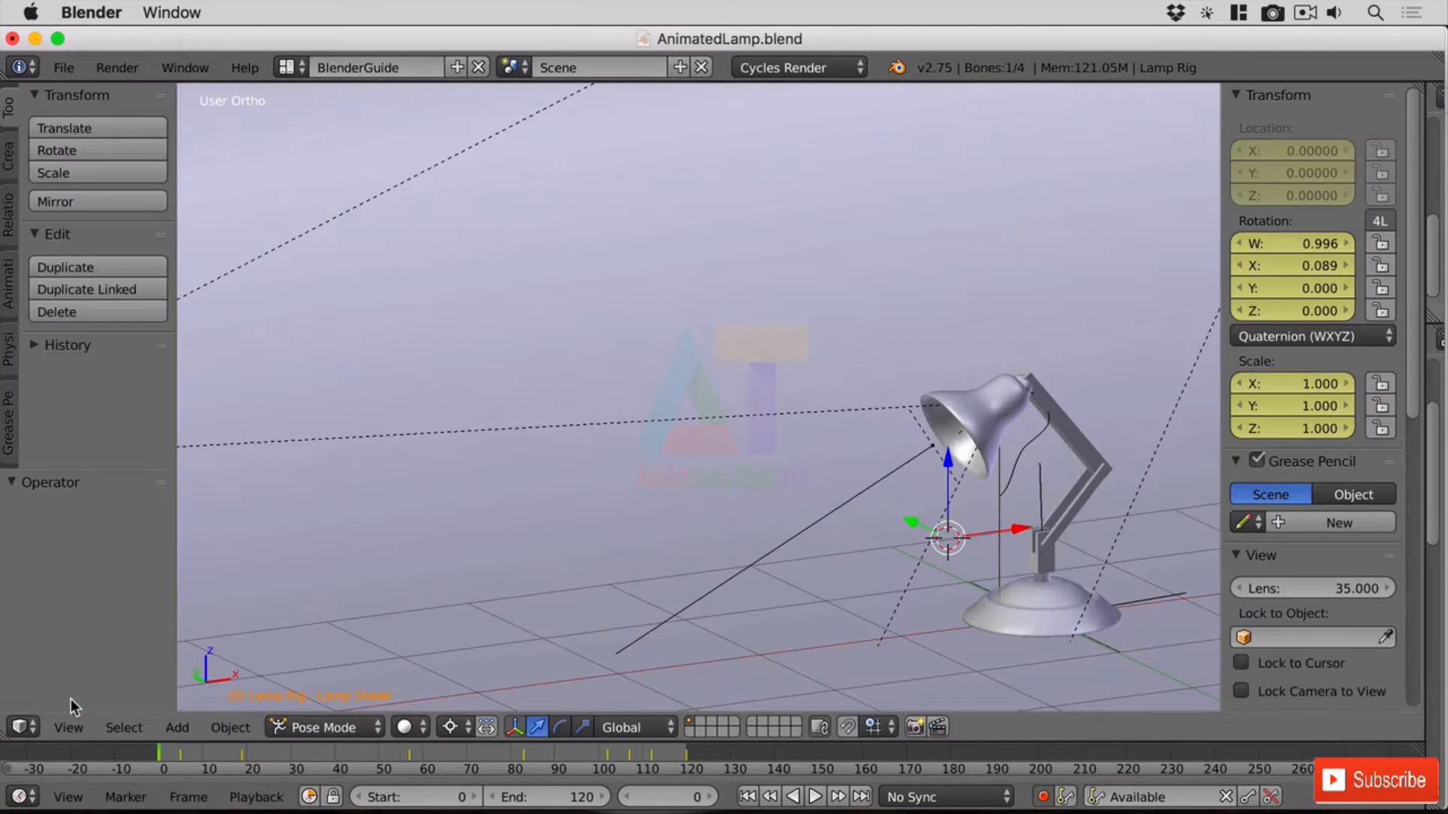
{"action": "left_click", "coordinate": [416, 728]}
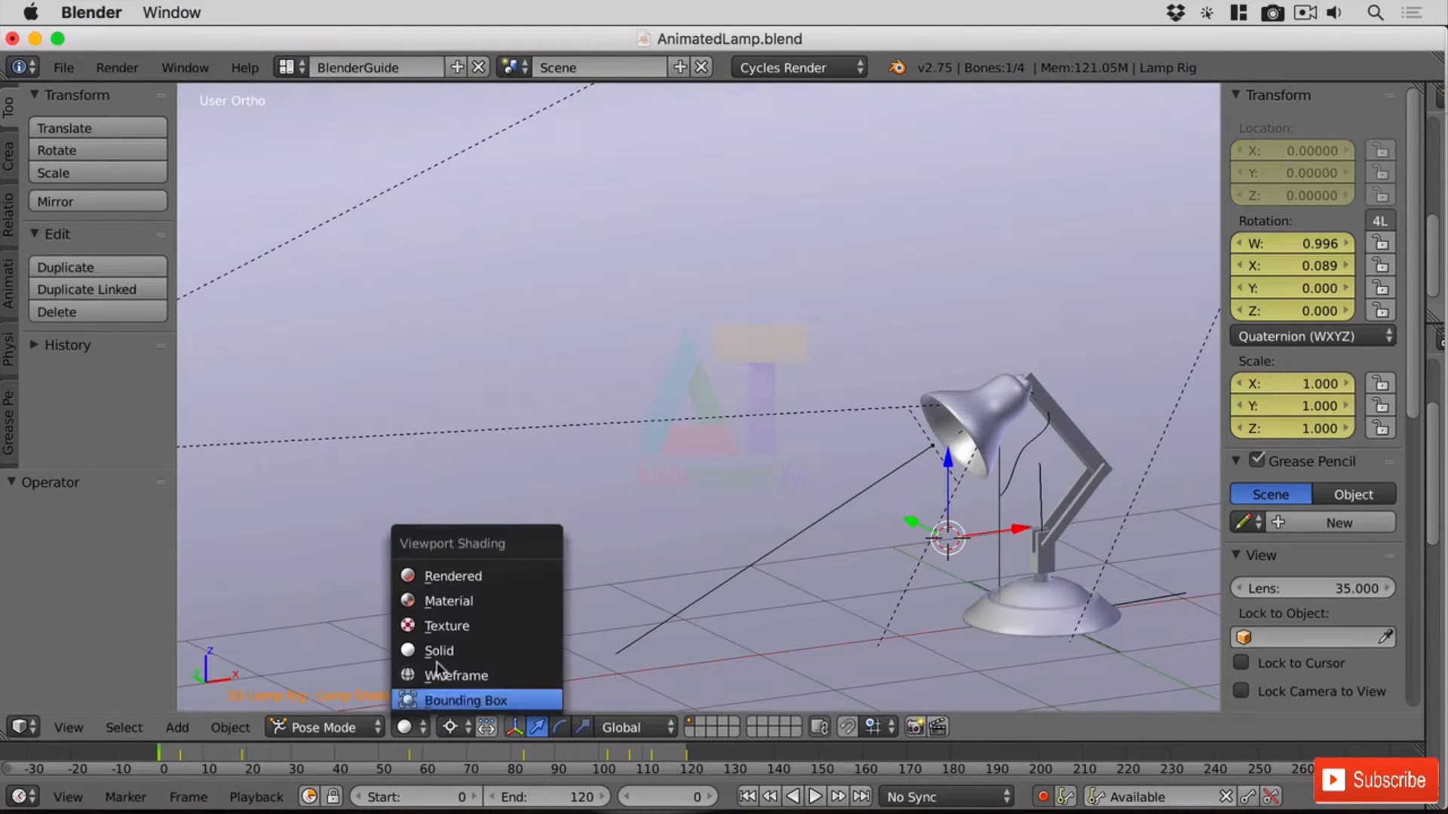
{"action": "left_click", "coordinate": [456, 576]}
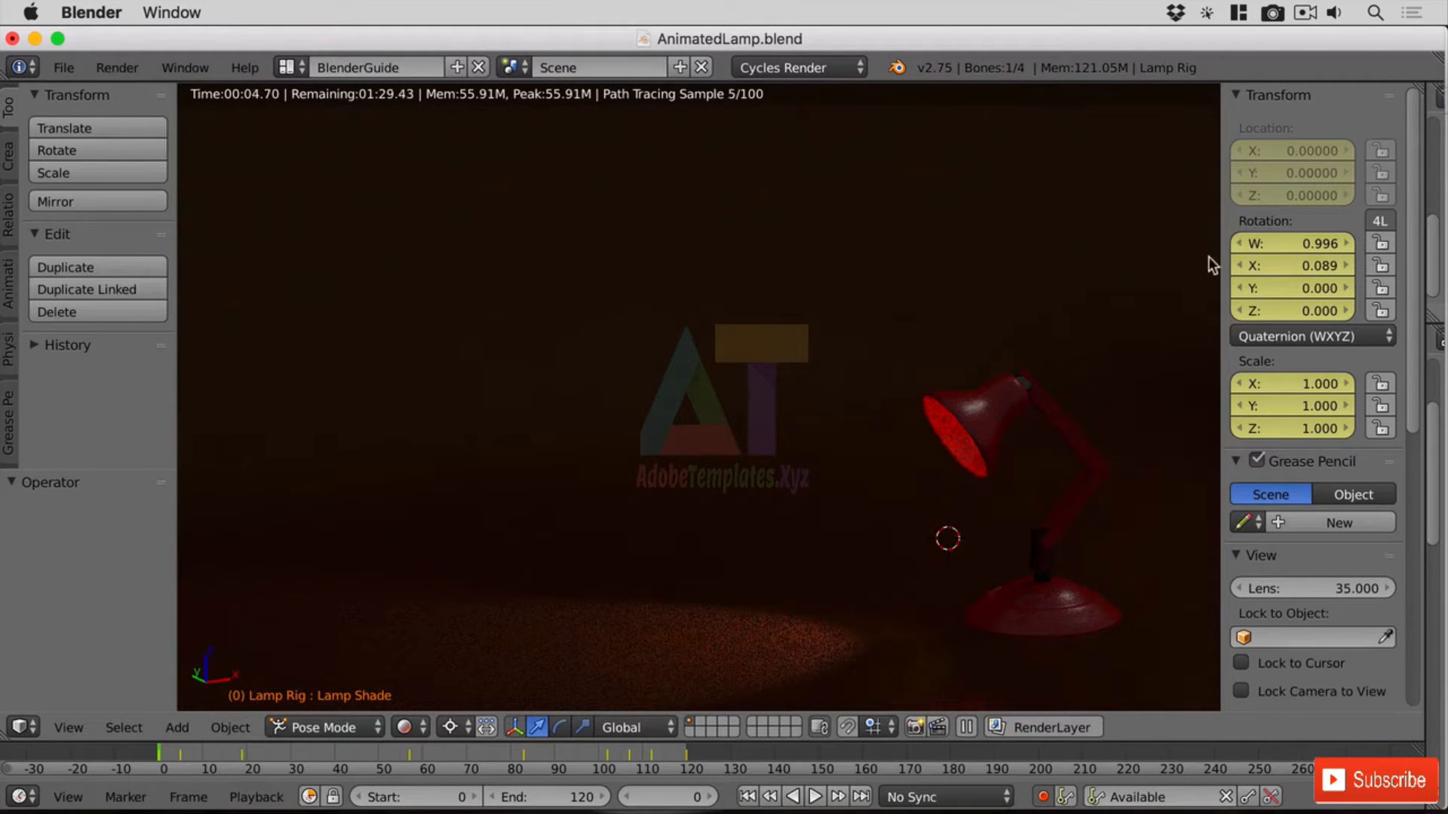
Step: Widen the Outliner and exclude Base Curve and Base Outline Curve from rendering
{"action": "mouse_move", "coordinate": [1220, 253]}
{"action": "left_mouse_down"}
{"action": "mouse_move", "coordinate": [1206, 252]}
{"action": "mouse_move", "coordinate": [1221, 254]}
{"action": "left_mouse_up"}
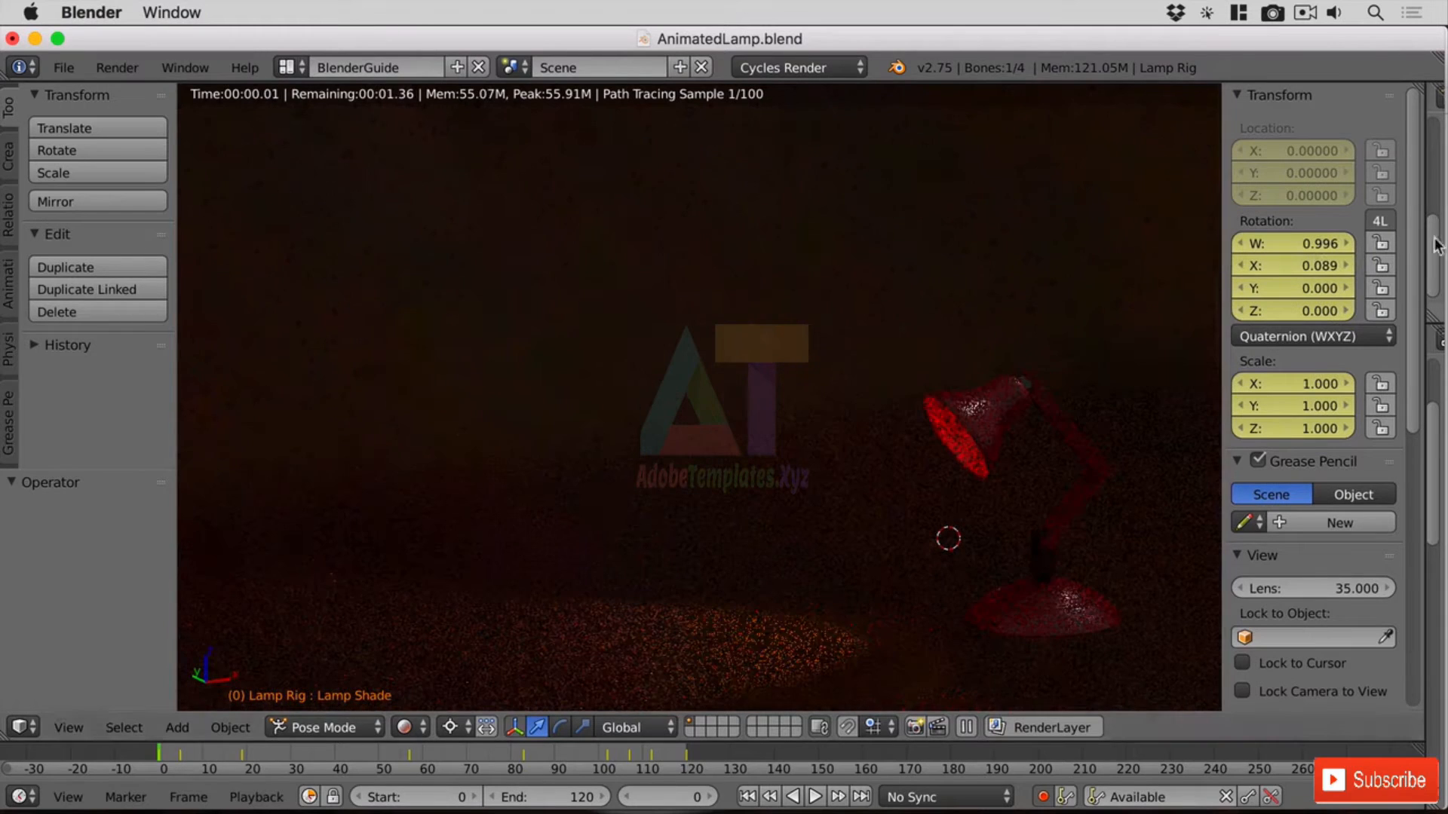
{"action": "left_click_drag", "start_coordinate": [1428, 242], "coordinate": [966, 291]}
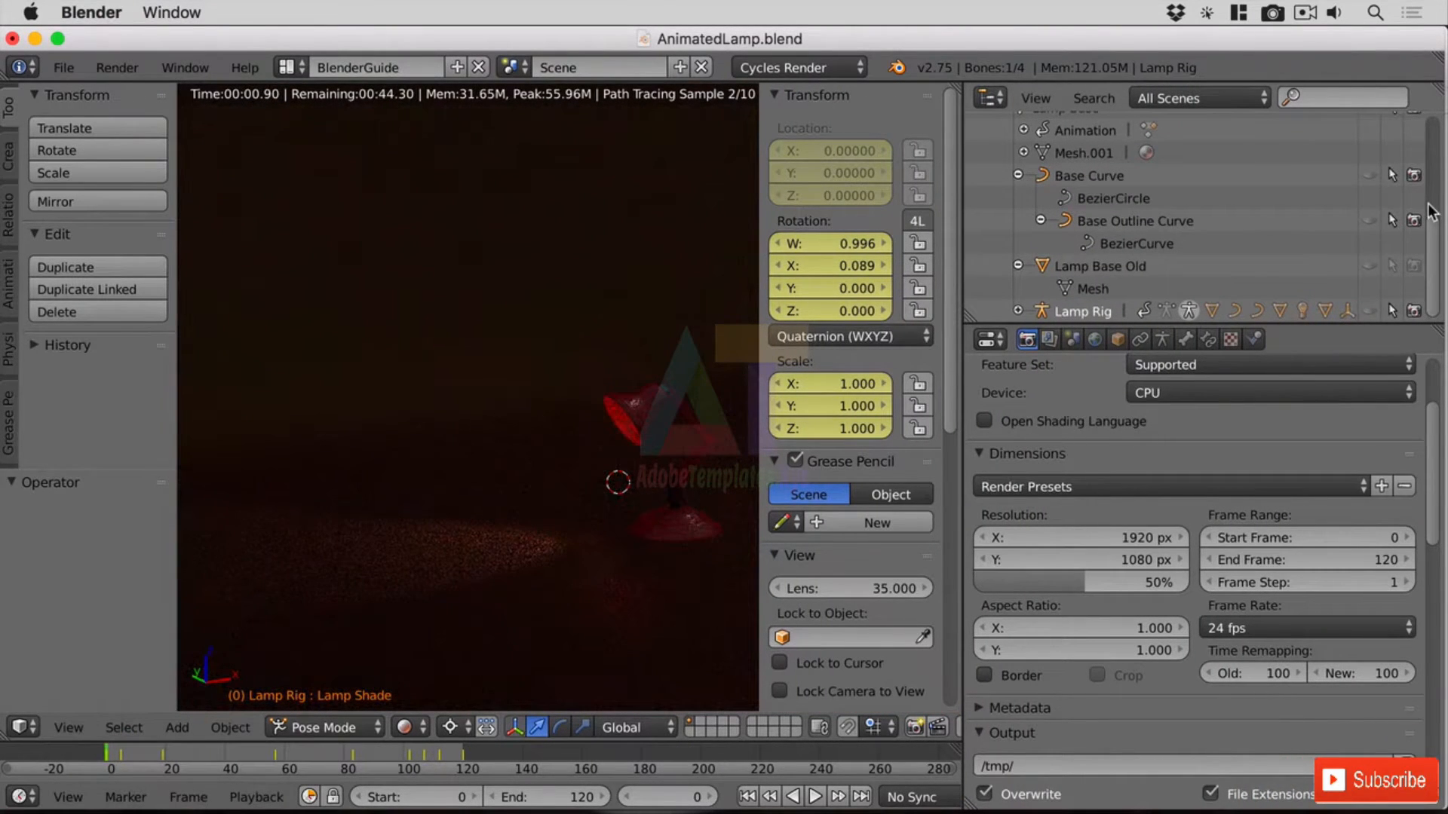
{"action": "scroll", "coordinate": [1156, 197], "scroll_direction": "up", "scroll_amount": 4}
{"action": "scroll", "coordinate": [1143, 197], "scroll_direction": "down", "scroll_amount": 4}
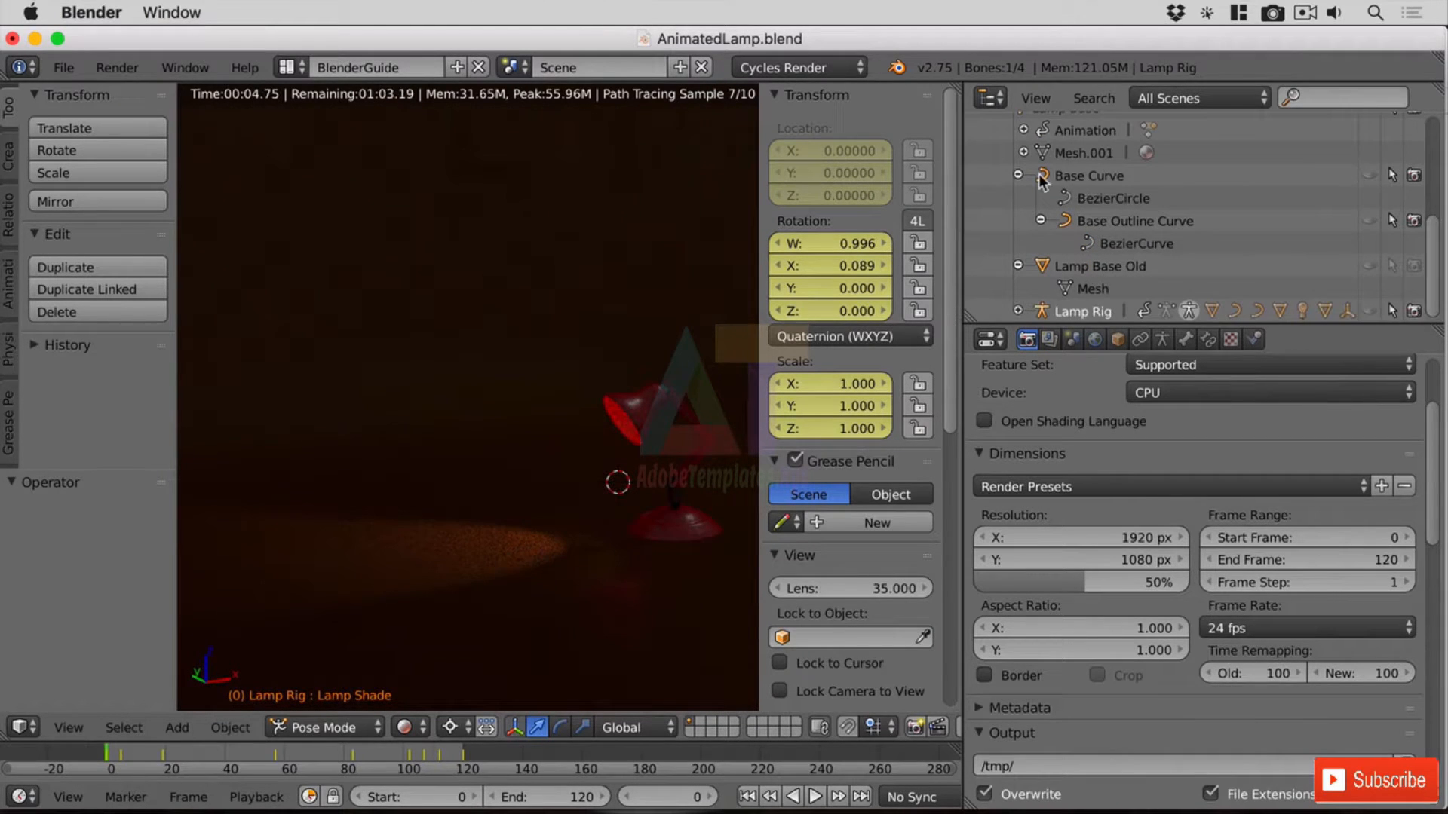
{"action": "left_click", "coordinate": [1086, 176]}
{"action": "left_click", "coordinate": [1114, 220]}
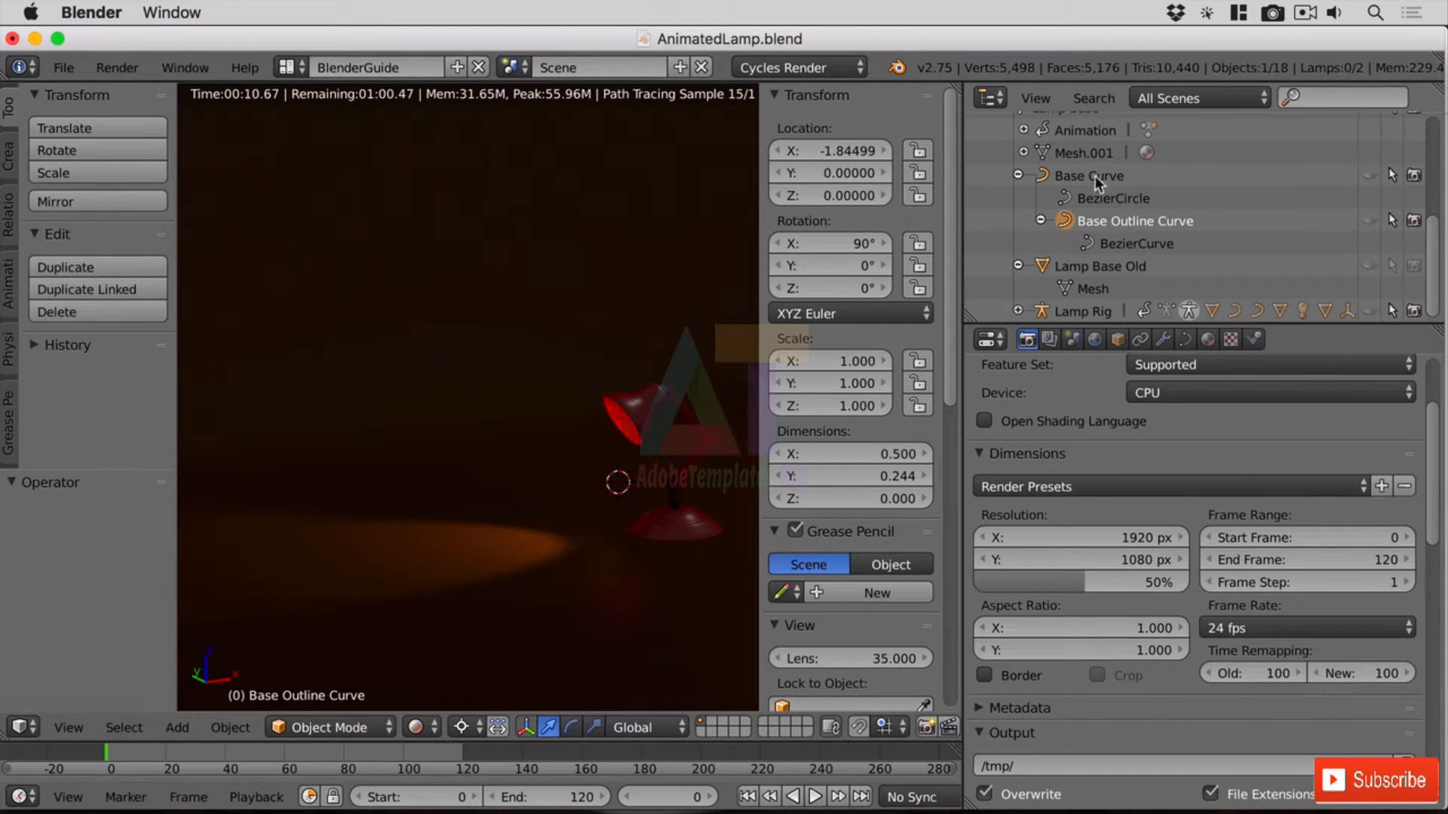
{"action": "left_click", "coordinate": [1414, 175]}
{"action": "left_click", "coordinate": [1414, 221]}
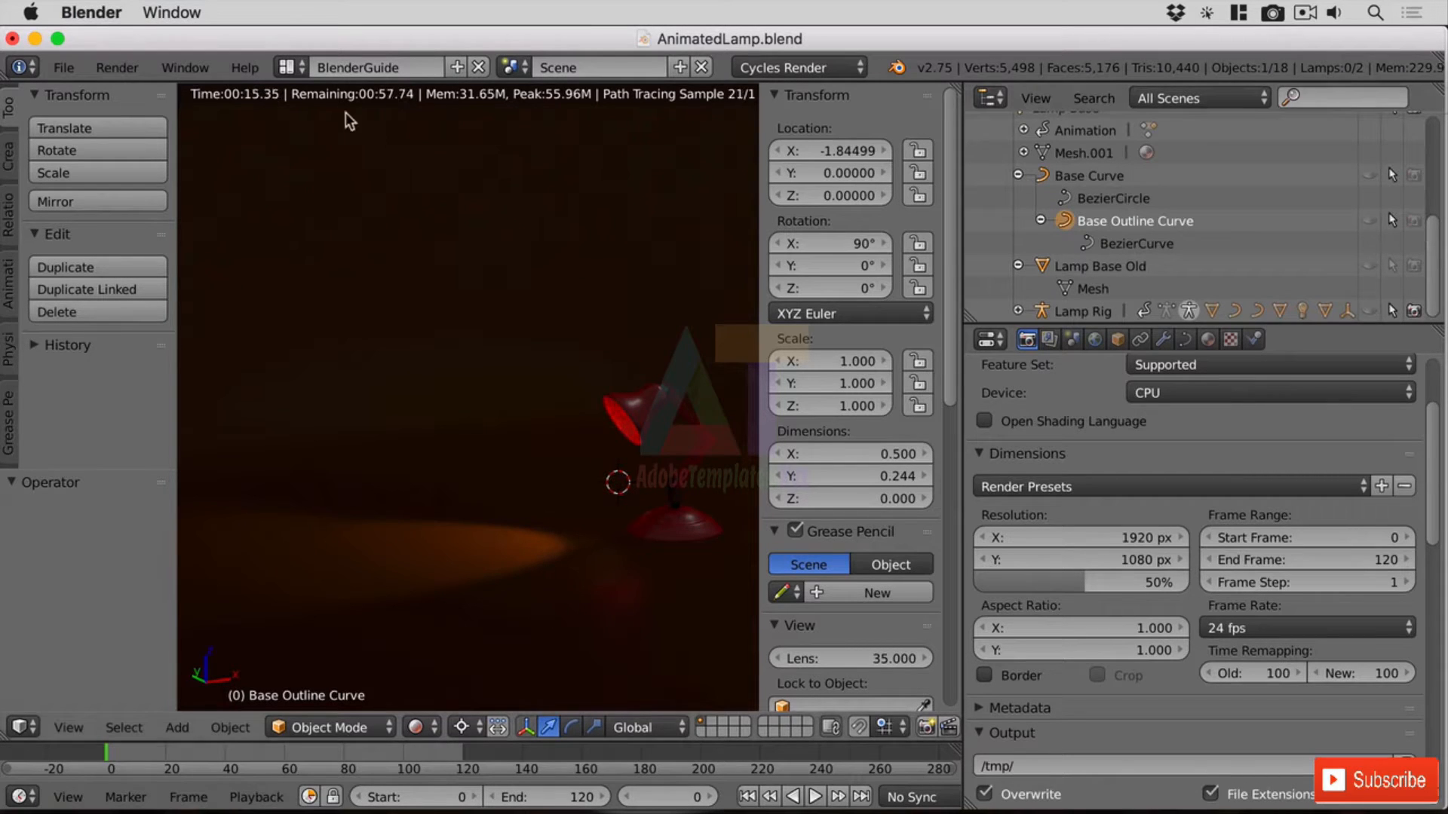
Step: Render the current frame as an image and return to the 3D View
{"action": "left_click", "coordinate": [117, 68]}
{"action": "left_click", "coordinate": [142, 96]}
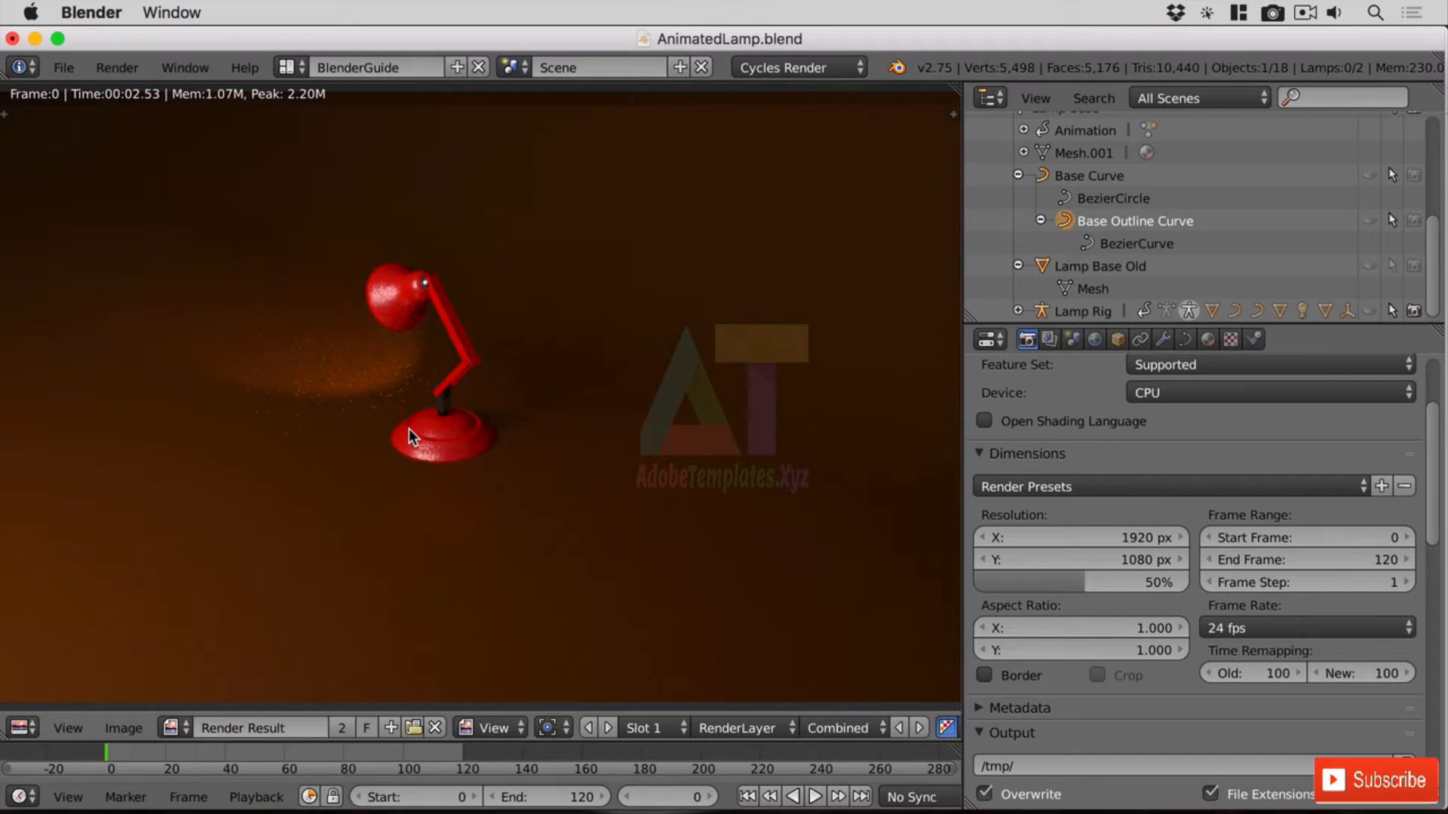
{"action": "left_click", "coordinate": [23, 728]}
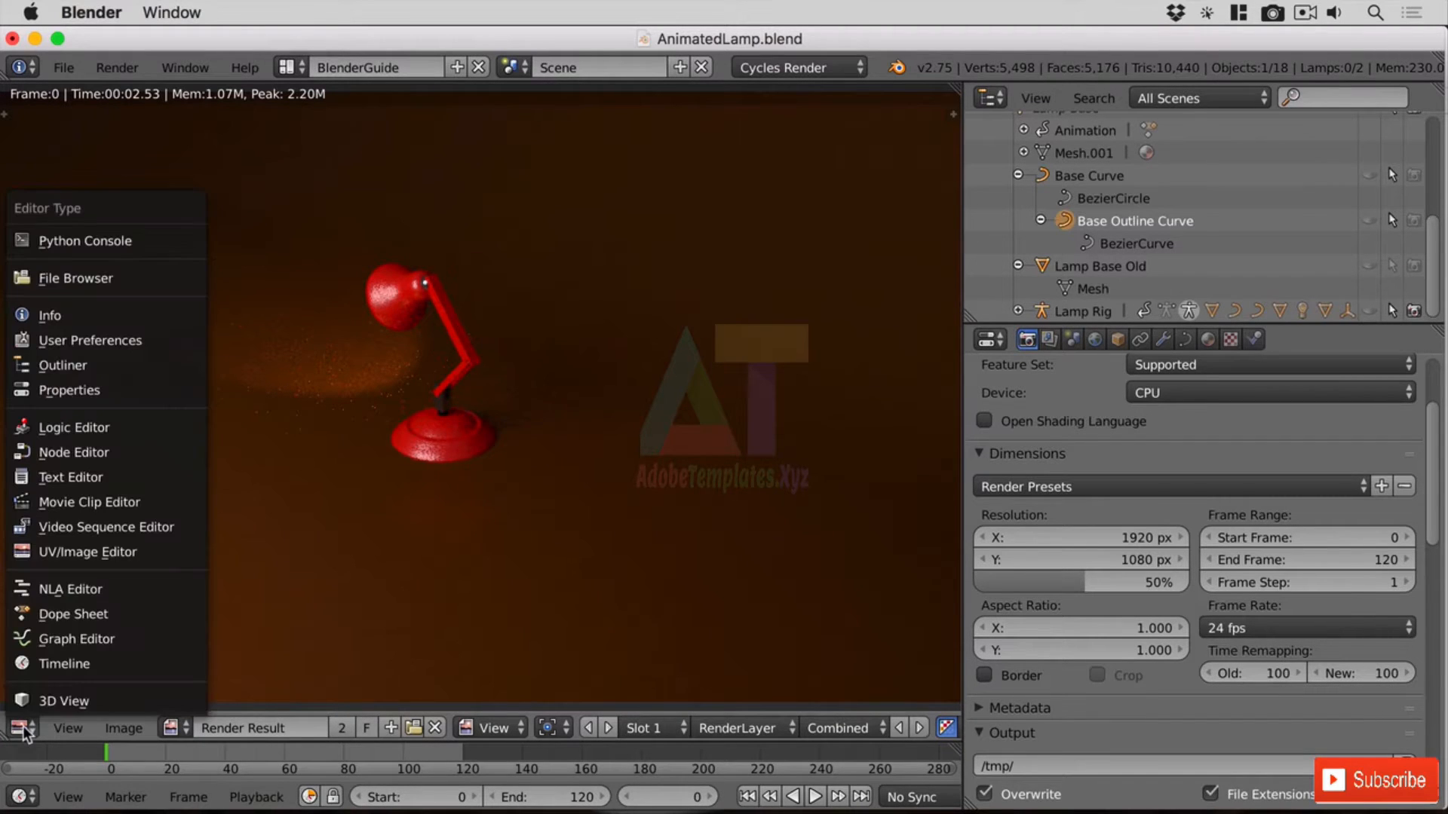
{"action": "left_click", "coordinate": [89, 702]}
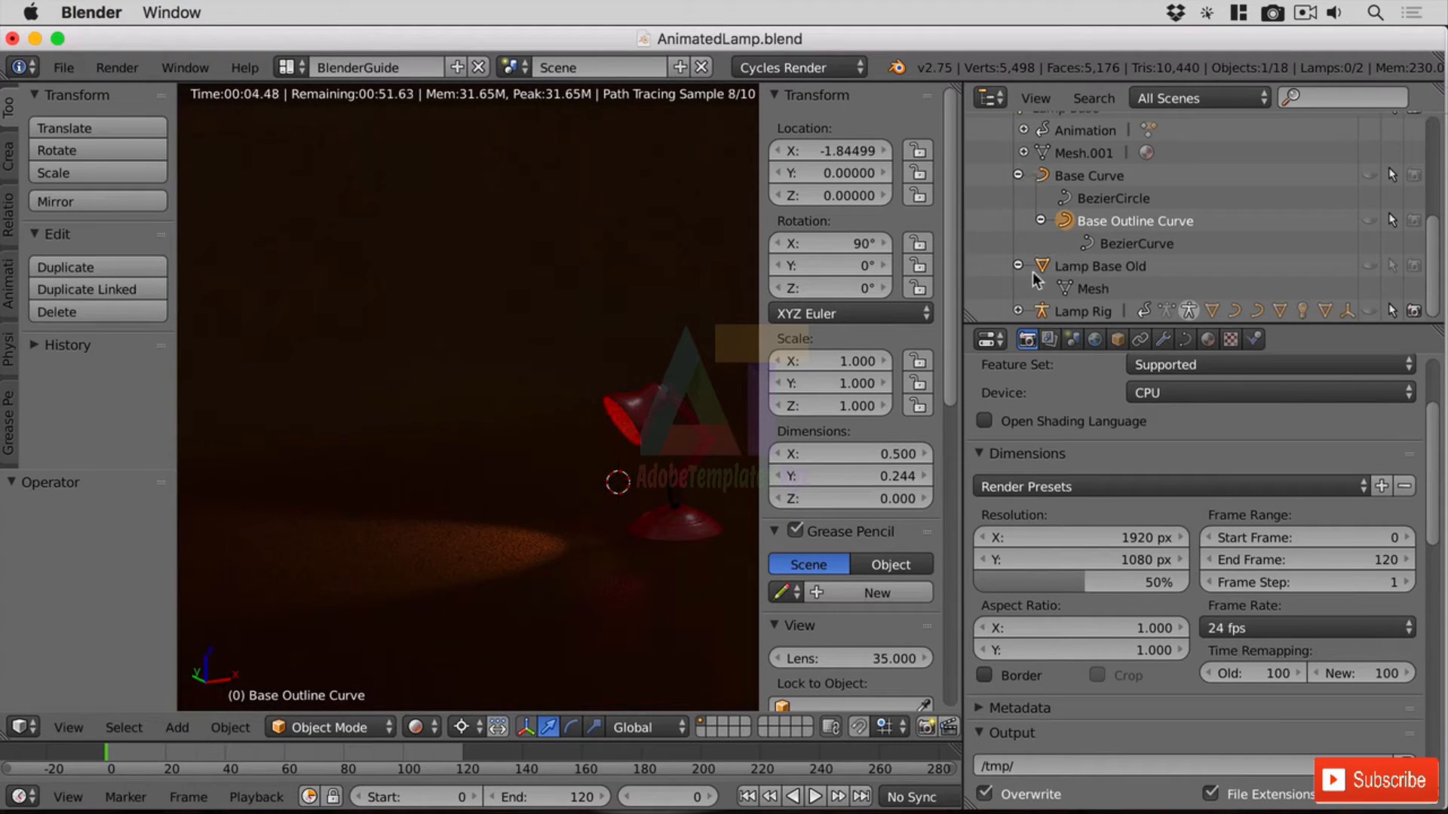
Step: Unhide the Plane under Lamp in the viewport and look through the camera in an enlarged 3D View
{"action": "scroll", "coordinate": [1147, 211], "scroll_direction": "up", "scroll_amount": 6}
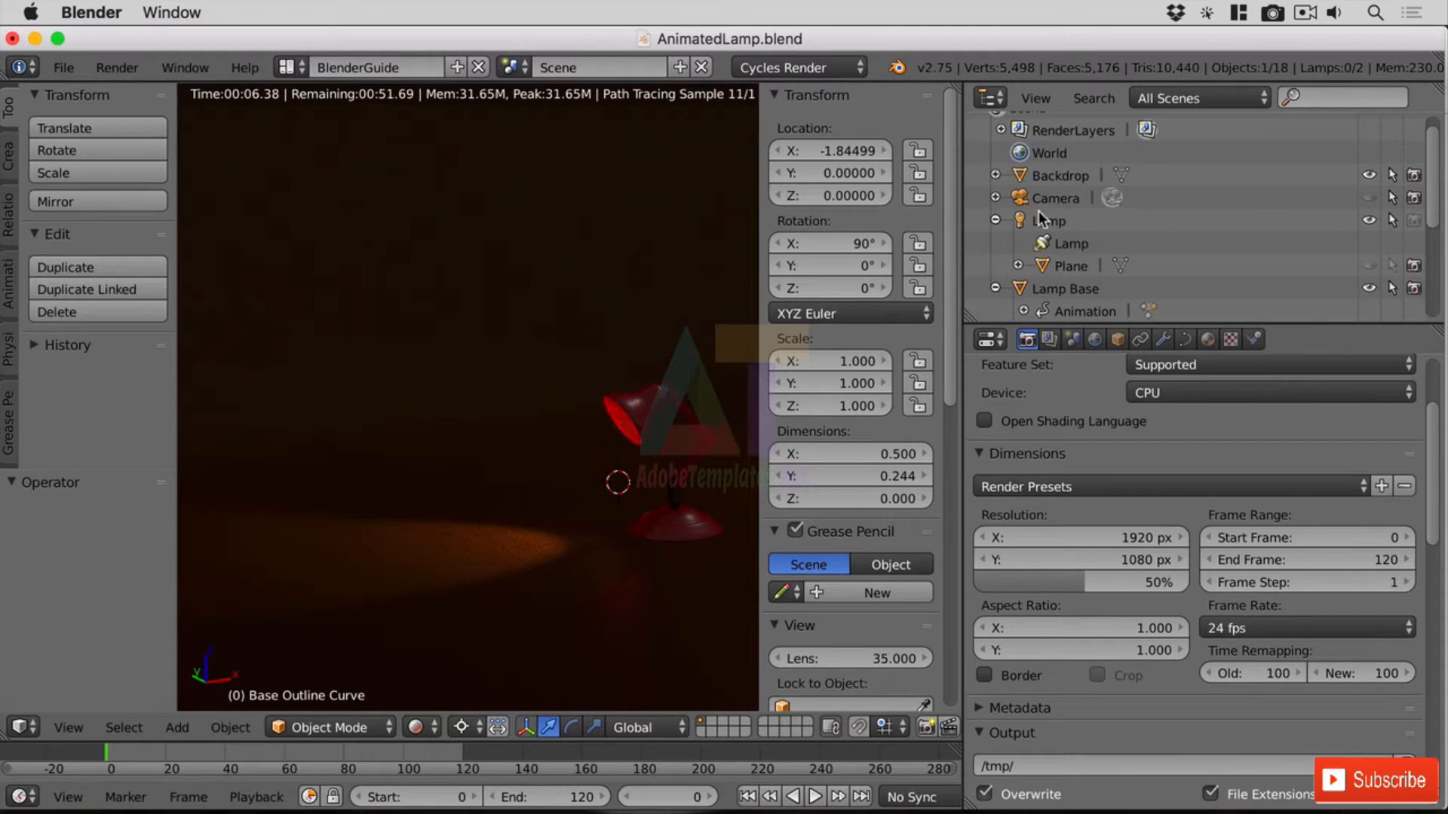
{"action": "left_click", "coordinate": [1370, 266]}
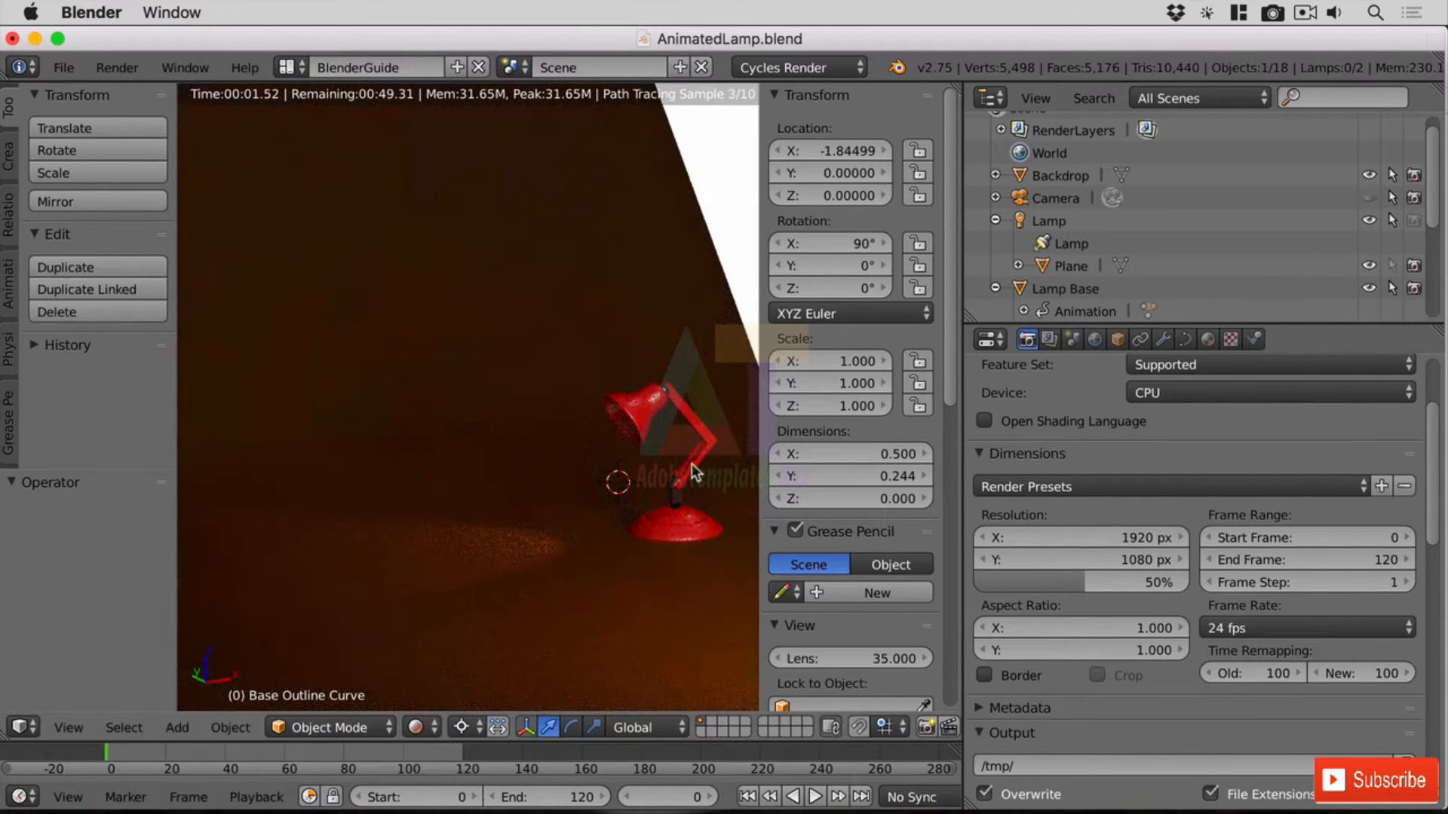
{"action": "left_click", "coordinate": [71, 727]}
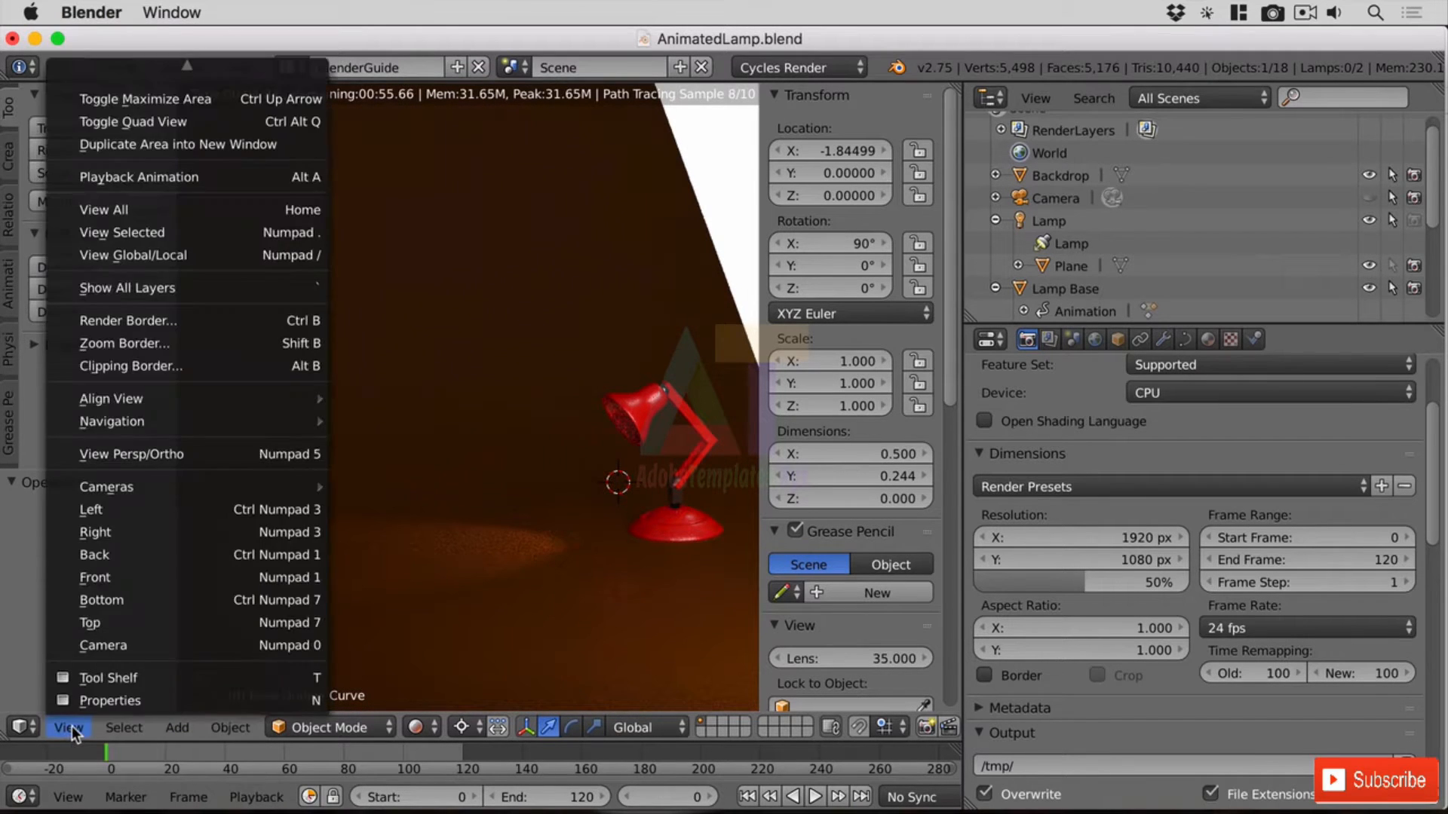
{"action": "left_click", "coordinate": [161, 644]}
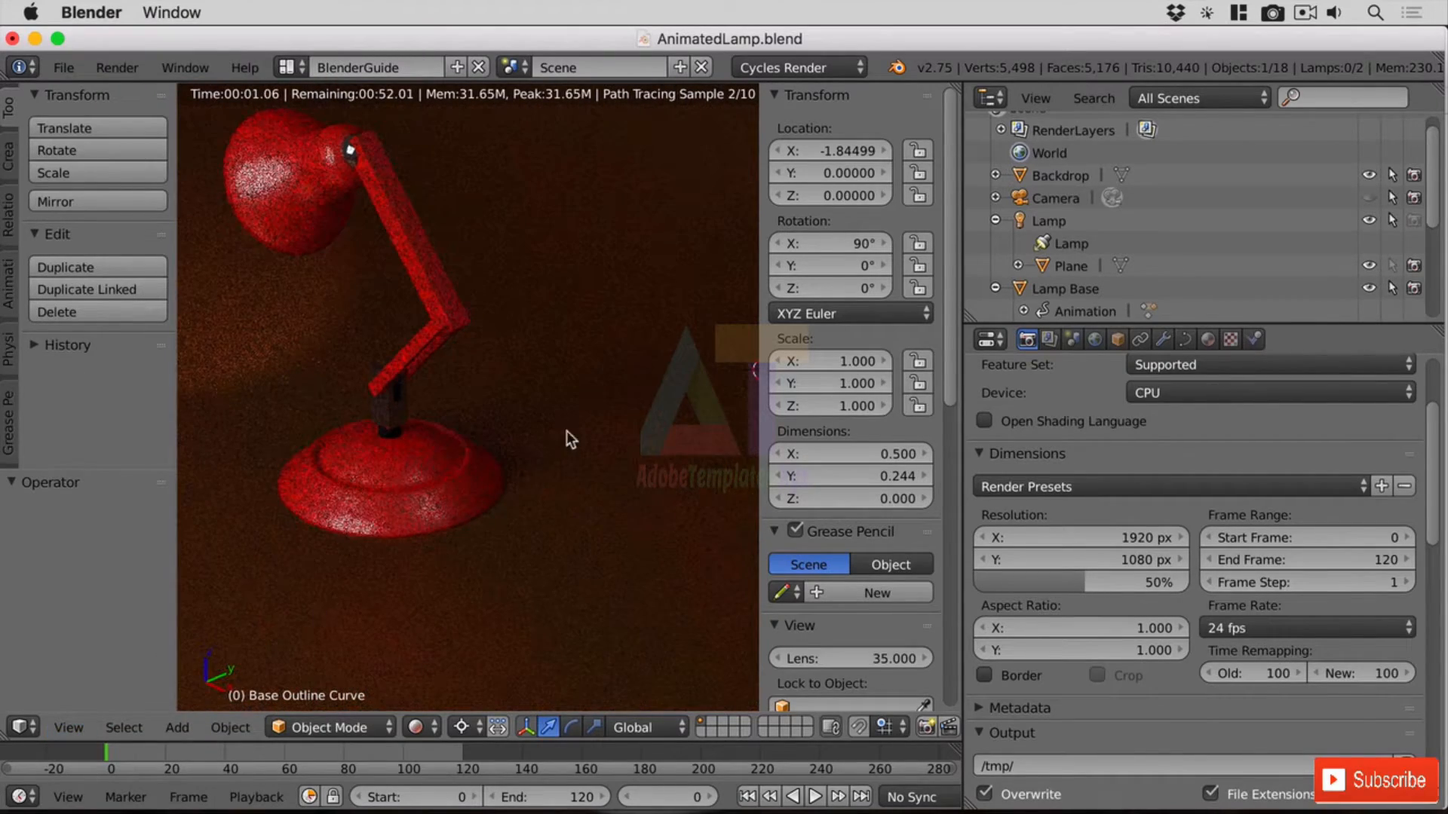
{"action": "left_click_drag", "start_coordinate": [963, 229], "coordinate": [1323, 229]}
{"action": "scroll", "coordinate": [686, 359], "scroll_direction": "down", "scroll_amount": 4}
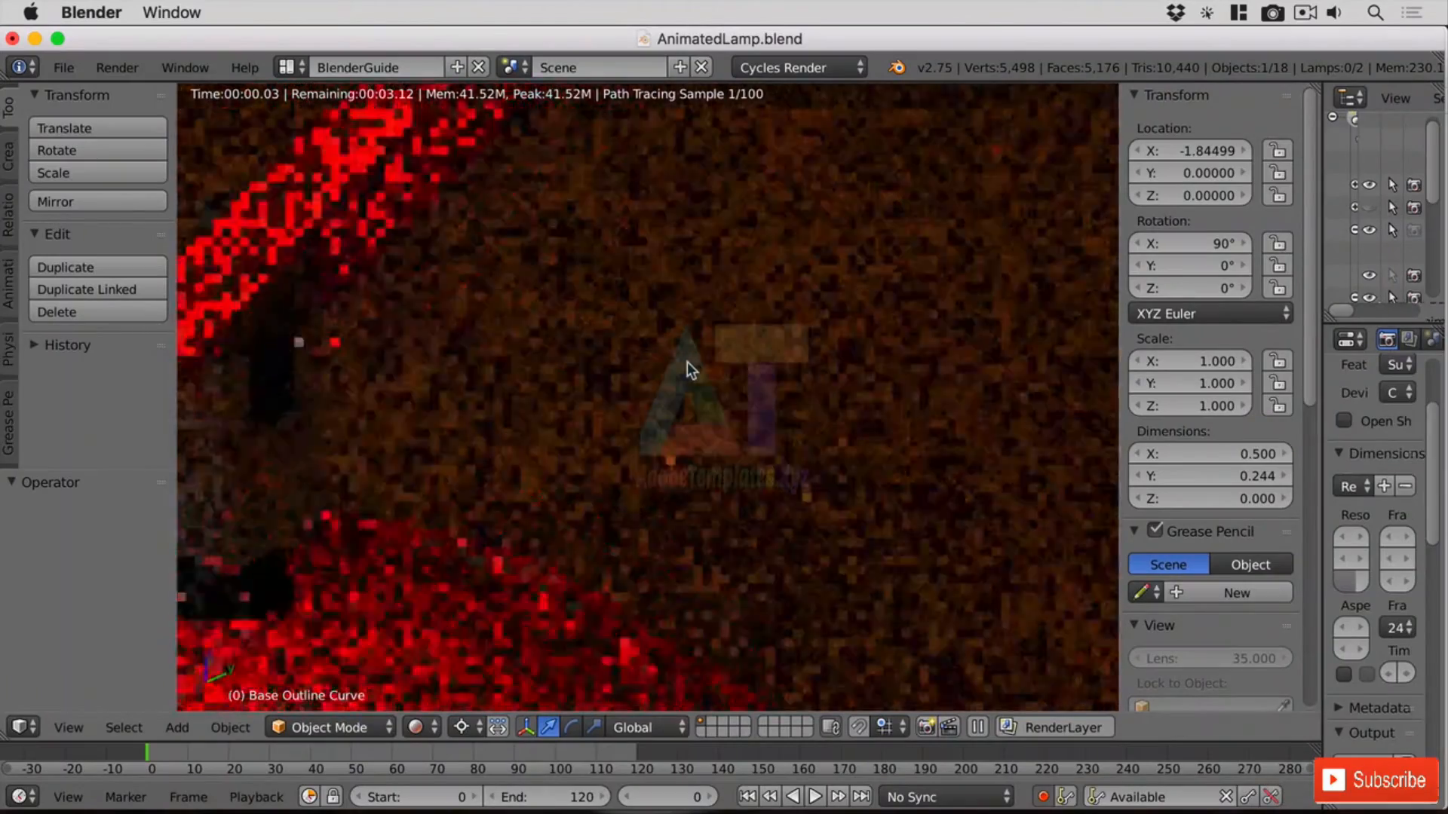
{"action": "scroll", "coordinate": [686, 373], "scroll_direction": "down", "scroll_amount": 3}
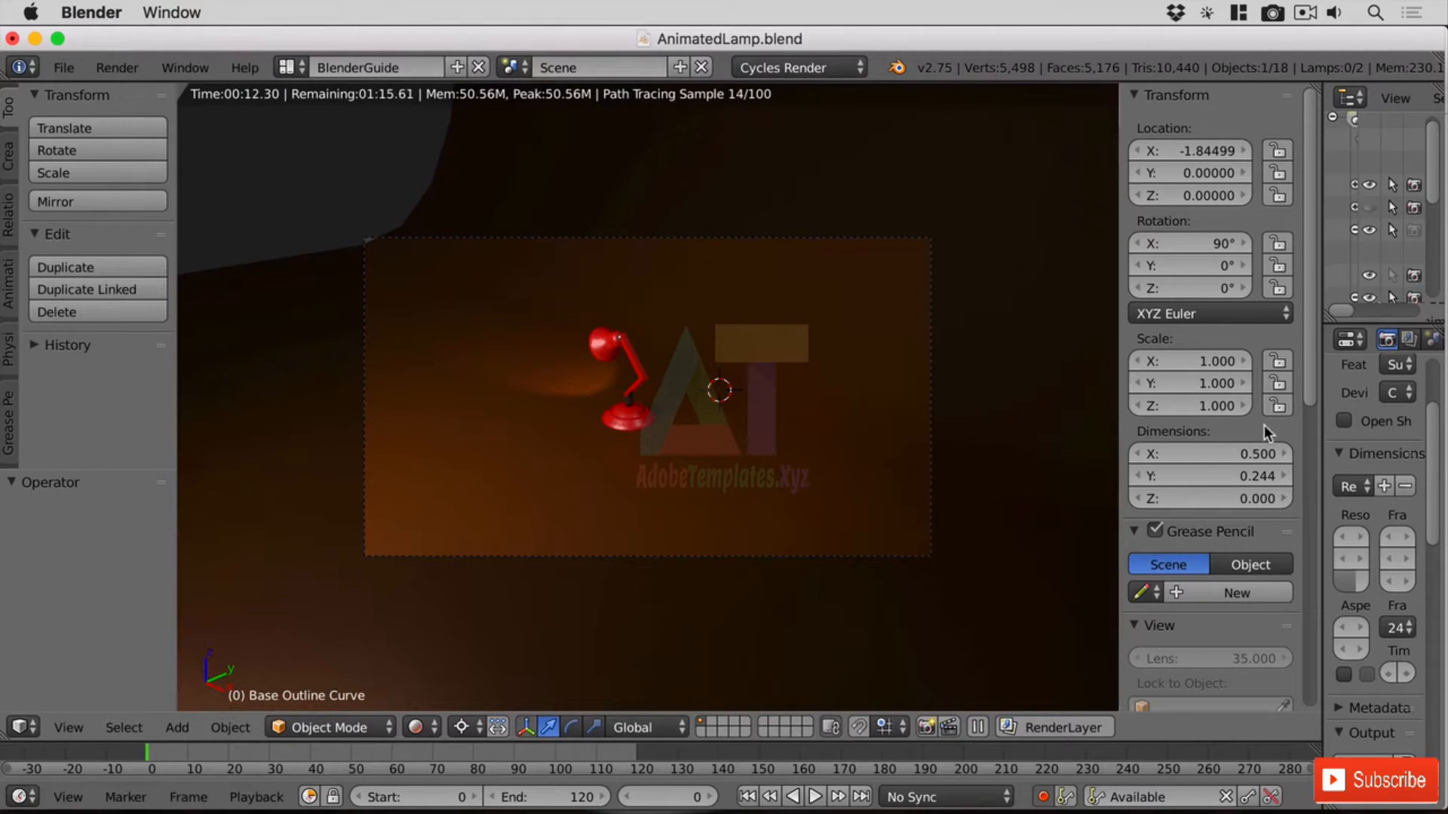
Step: Widen the Outliner, select the Camera and move it to about X 6.58, Y -7.53, Z 5.29
{"action": "left_click_drag", "start_coordinate": [1325, 335], "coordinate": [1171, 345]}
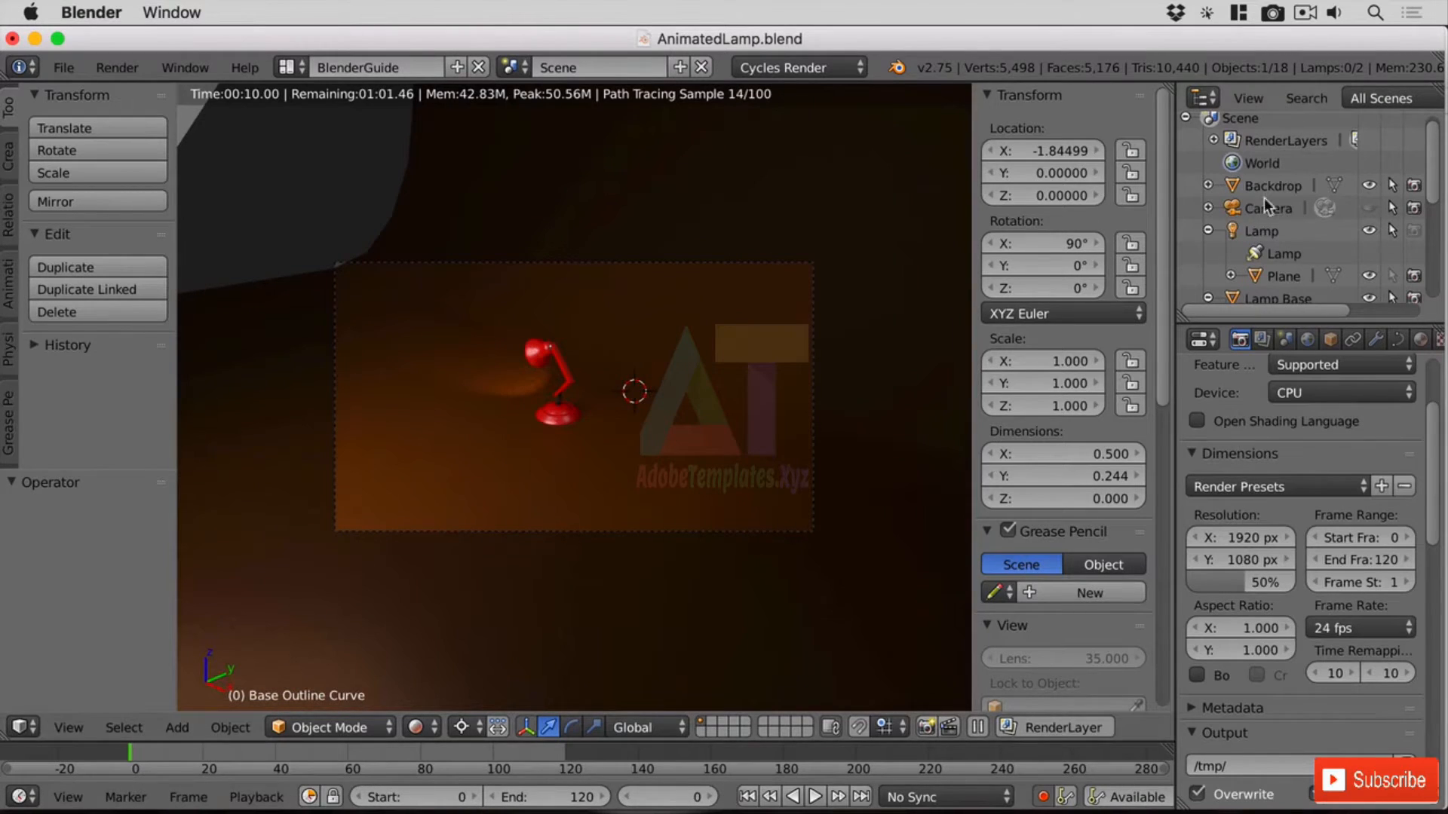
{"action": "left_click", "coordinate": [1236, 209]}
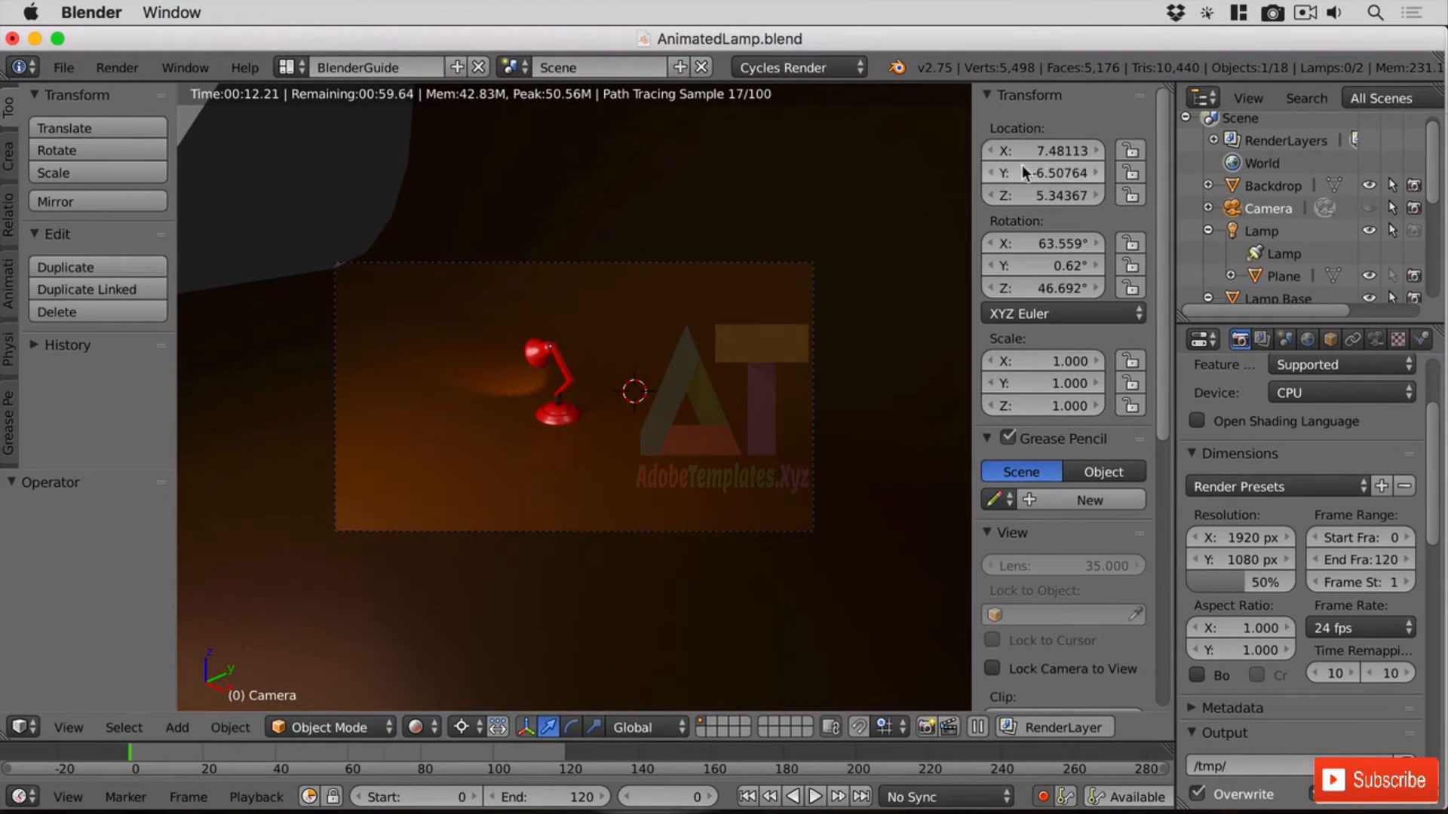
{"action": "mouse_move", "coordinate": [1021, 165]}
{"action": "left_mouse_down"}
{"action": "mouse_move", "coordinate": [935, 165]}
{"action": "mouse_move", "coordinate": [1071, 178]}
{"action": "mouse_move", "coordinate": [1038, 172]}
{"action": "left_mouse_up"}
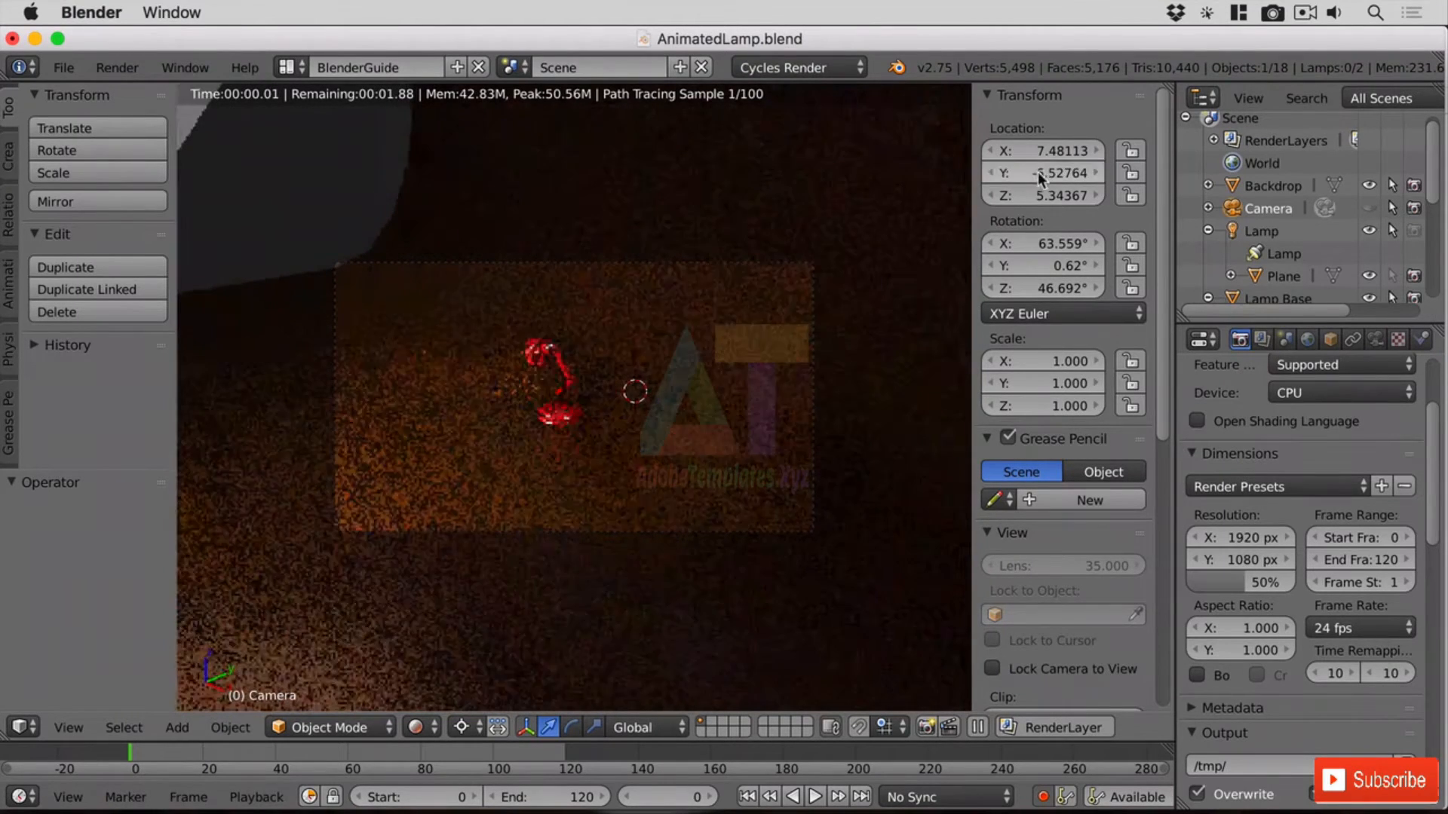
{"action": "key", "text": "g"}
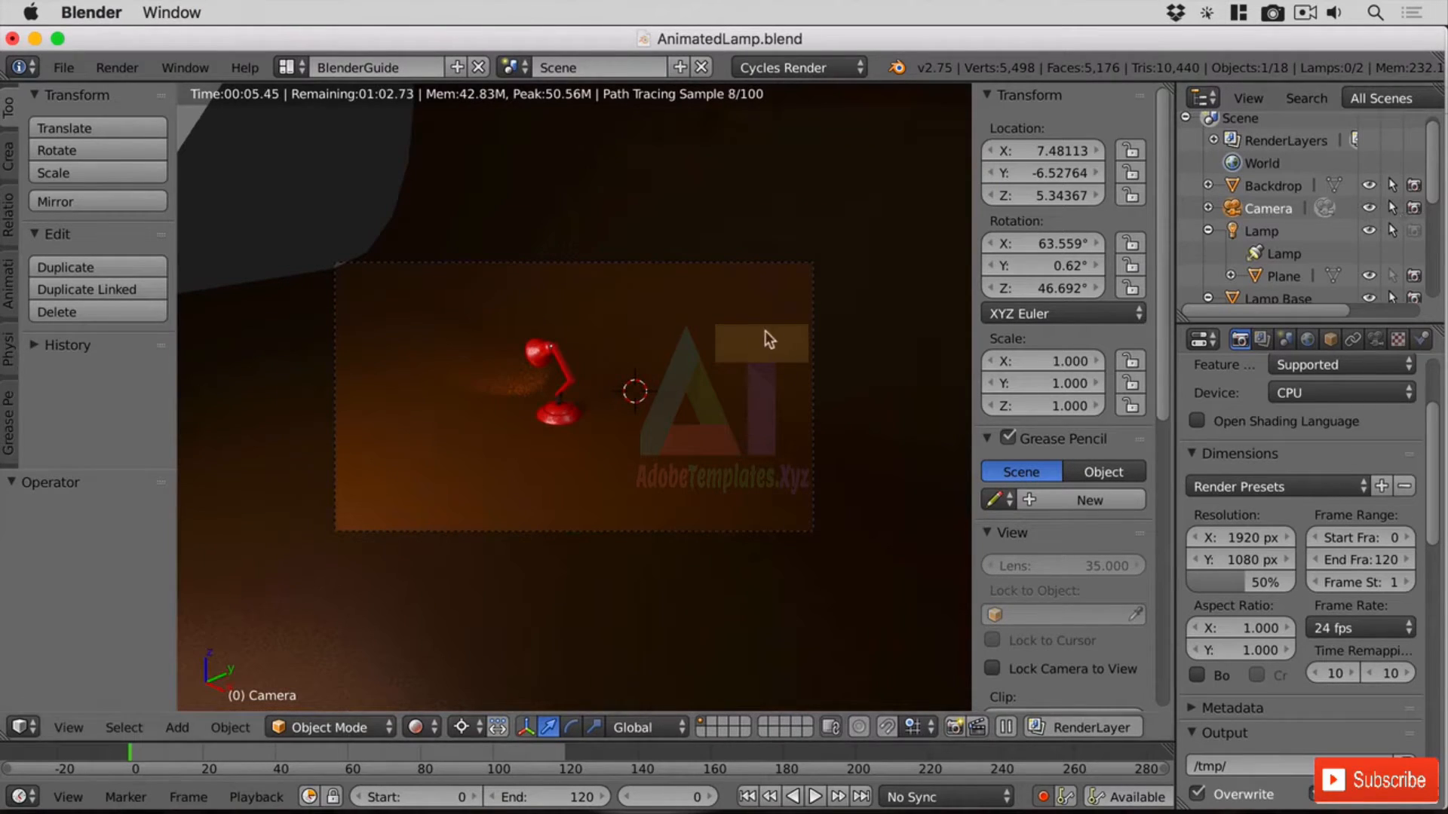
{"action": "key", "text": "g"}
{"action": "left_click", "coordinate": [744, 378]}
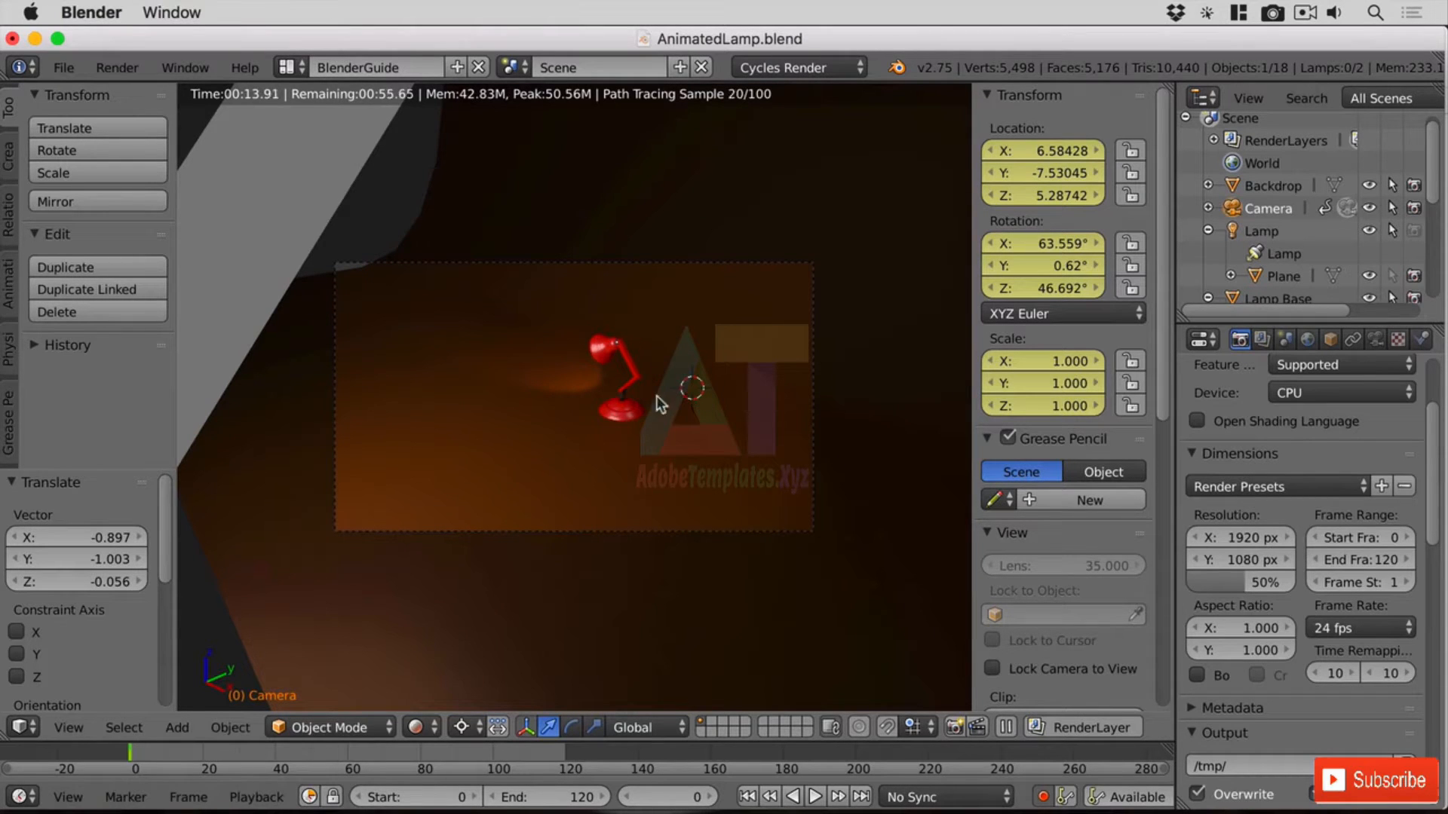
Step: Rotate the camera about -56.2° around the global Z axis
{"action": "key", "text": "r"}
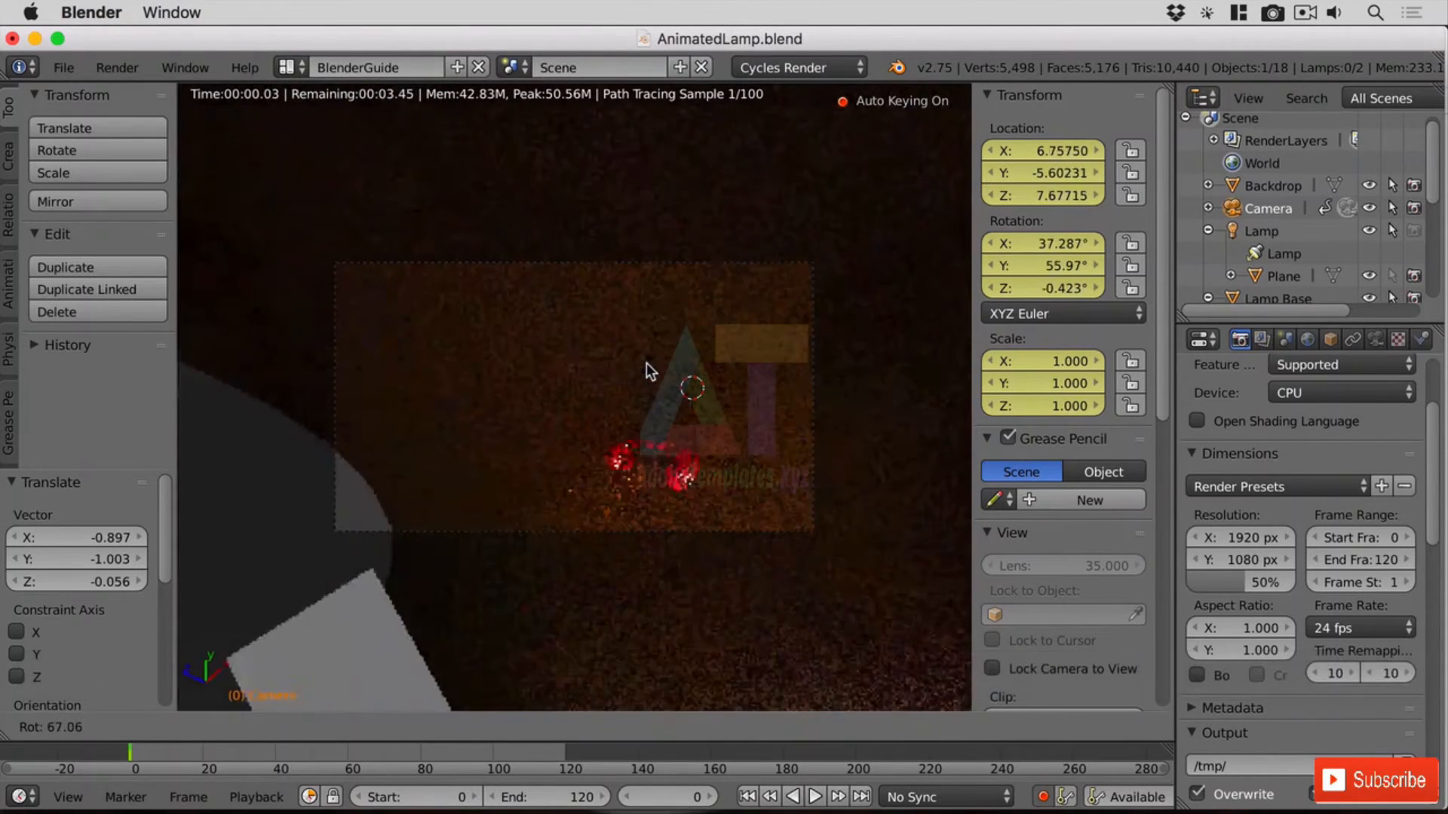
{"action": "key", "text": "z"}
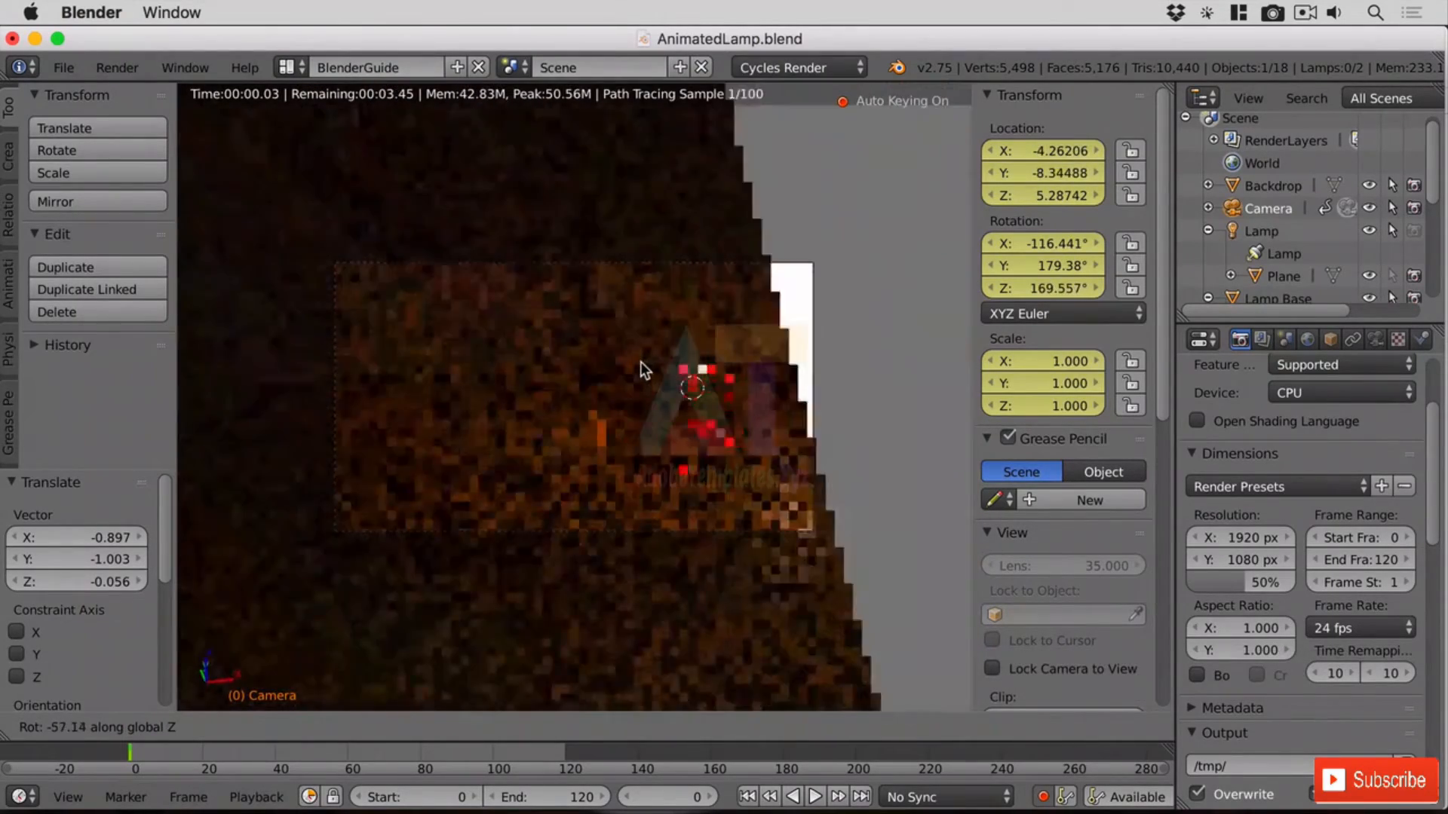
{"action": "left_click", "coordinate": [640, 364]}
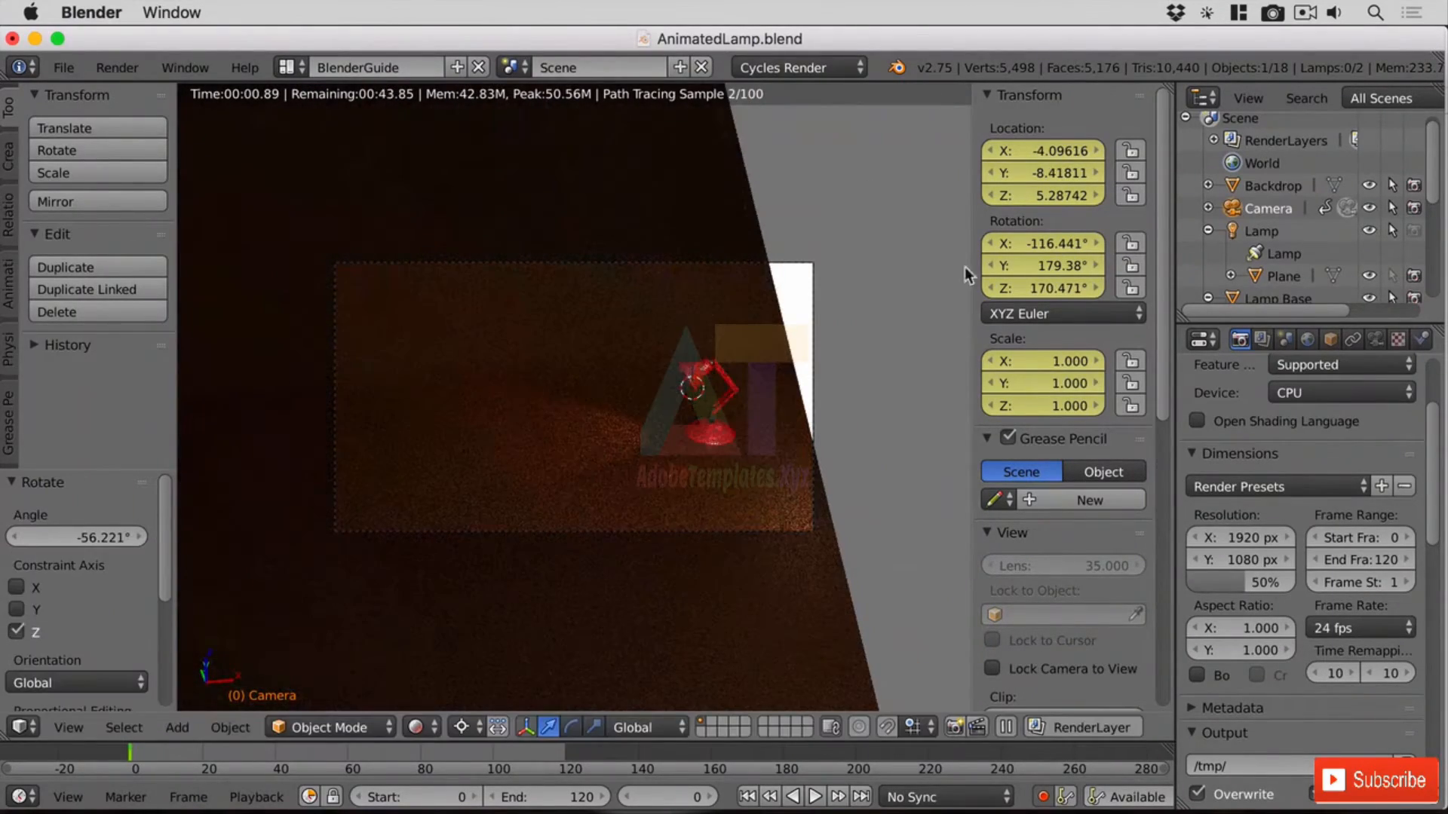
Step: Check the new camera framing and render the current frame as an image from it
{"action": "scroll", "coordinate": [680, 341], "scroll_direction": "down", "scroll_amount": 6}
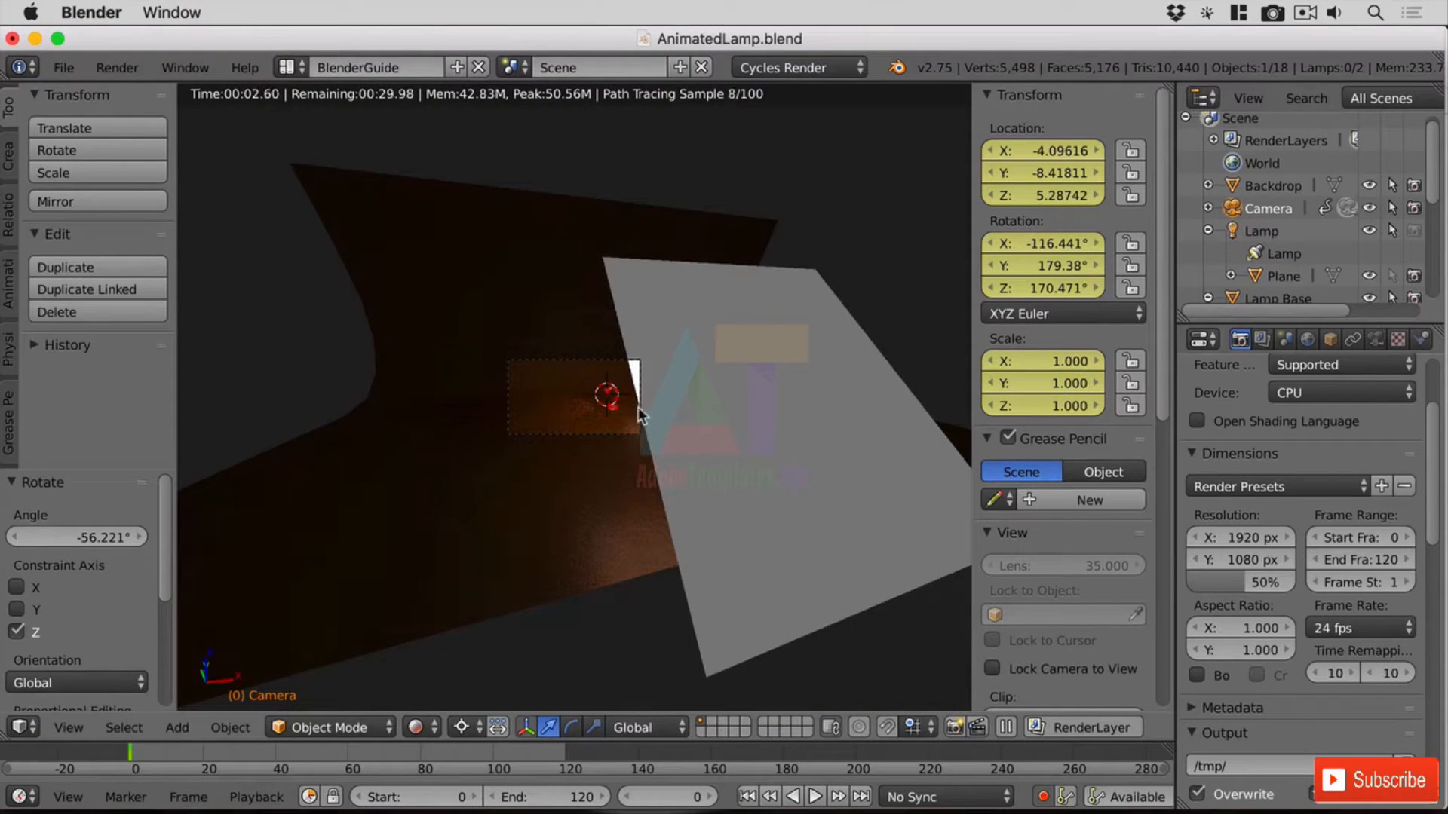
{"action": "scroll", "coordinate": [678, 414], "scroll_direction": "up", "scroll_amount": 5}
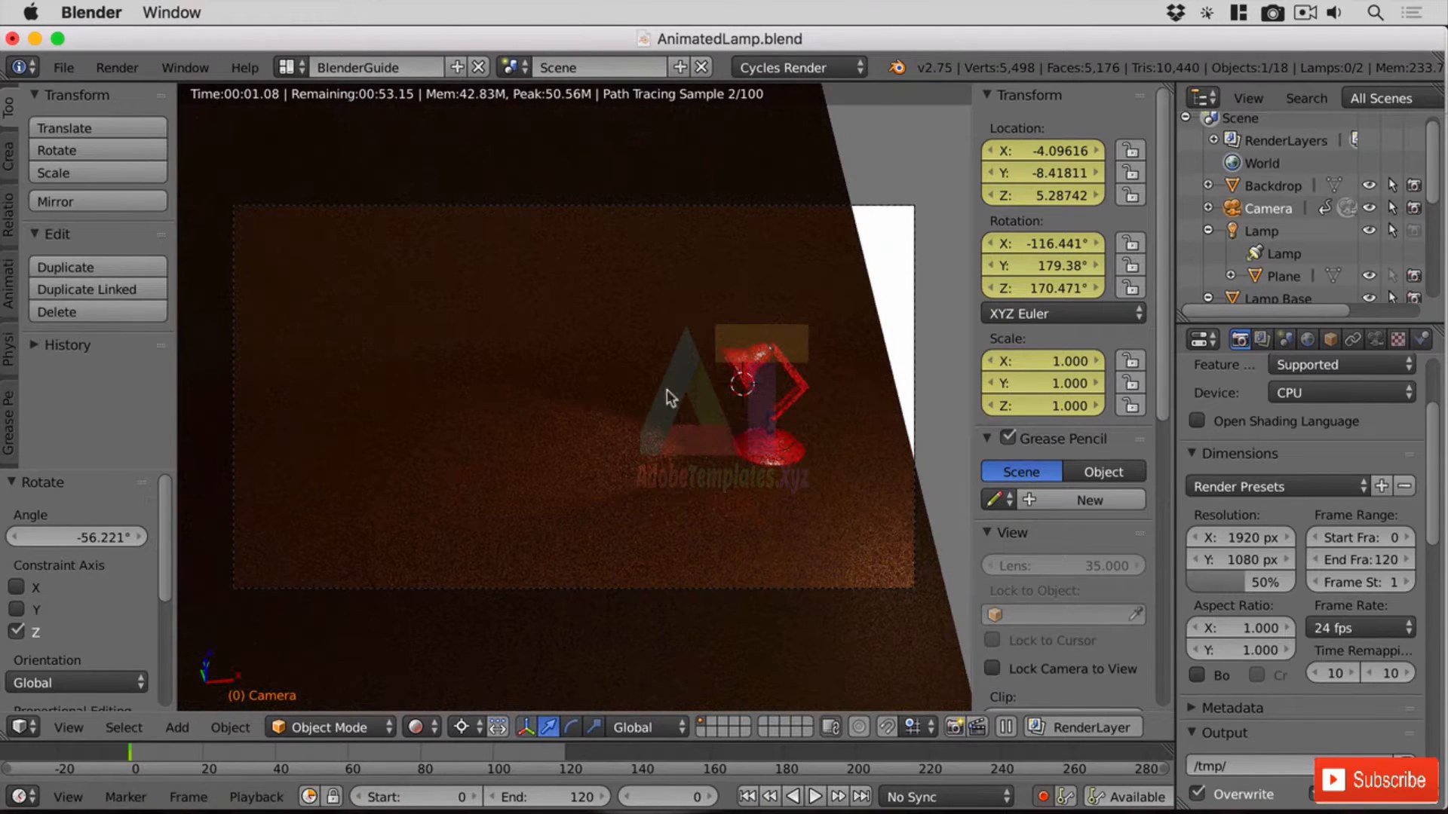
{"action": "left_click", "coordinate": [124, 68]}
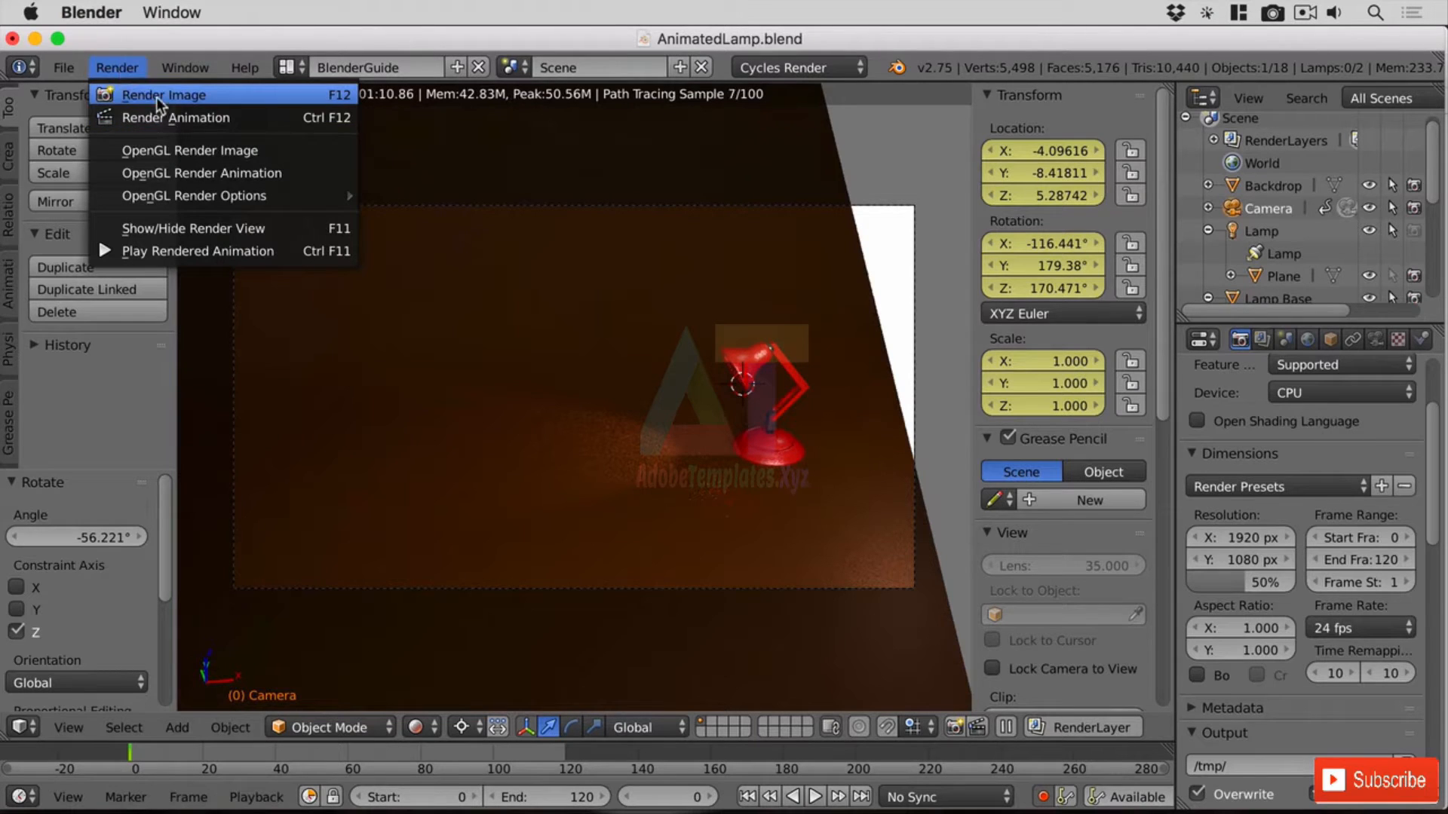
{"action": "left_click", "coordinate": [159, 96]}
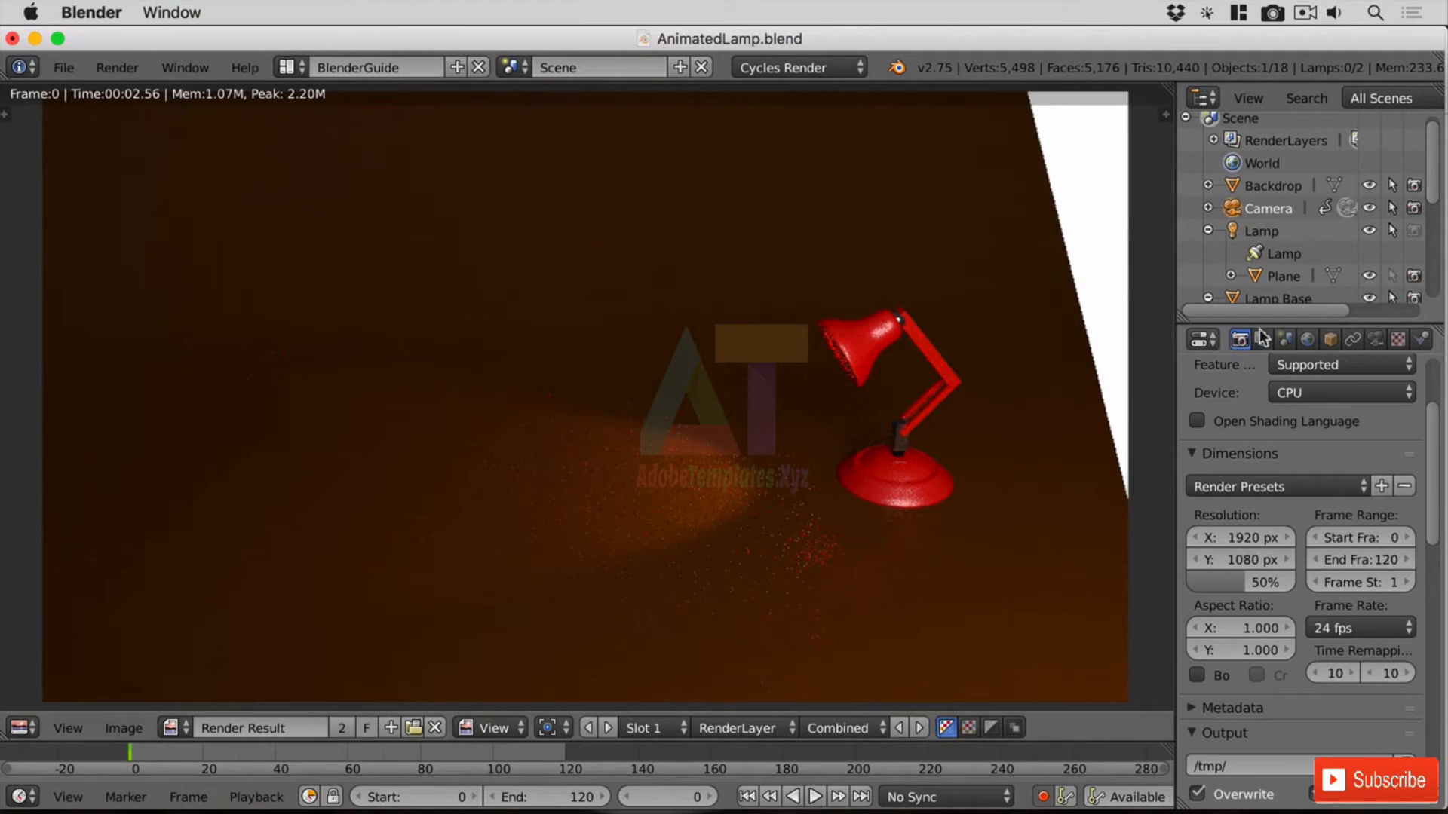
{"action": "scroll", "coordinate": [1437, 188], "scroll_direction": "down", "scroll_amount": 5}
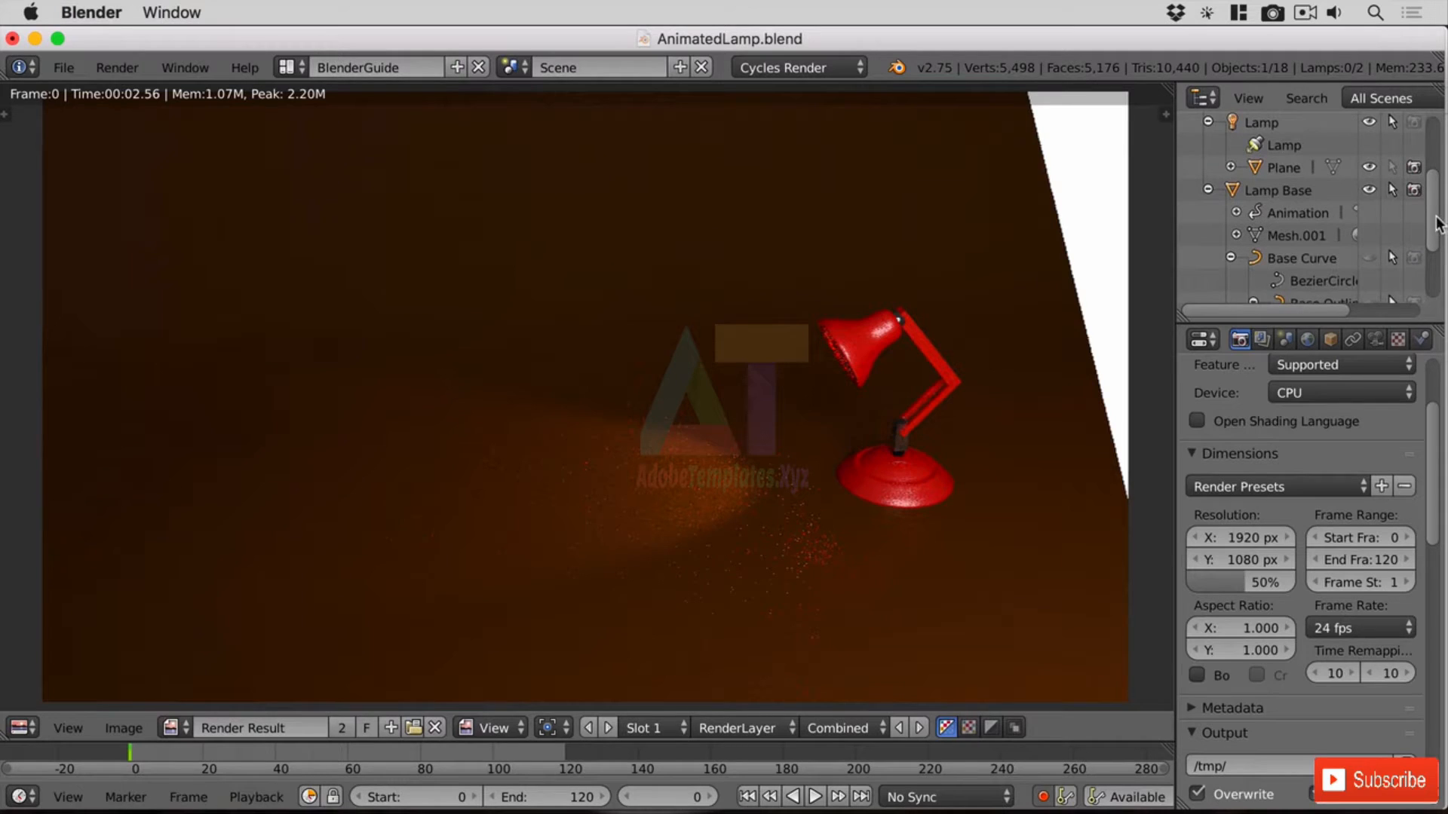
Step: Exclude the Plane under Lamp from rendering and render the current frame as an image
{"action": "scroll", "coordinate": [1437, 224], "scroll_direction": "down", "scroll_amount": 3}
{"action": "scroll", "coordinate": [1432, 227], "scroll_direction": "up", "scroll_amount": 6}
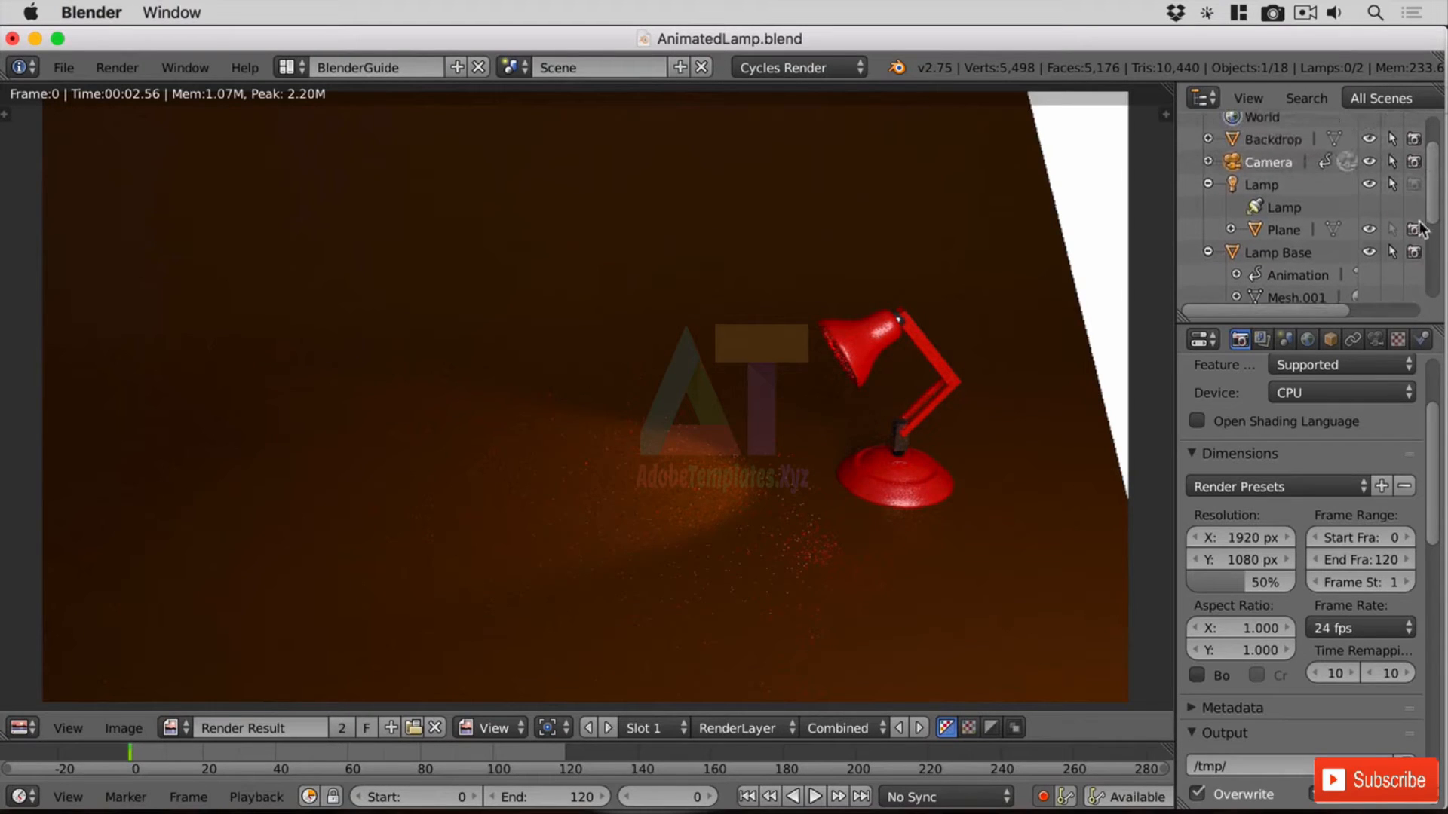
{"action": "left_click", "coordinate": [117, 67]}
{"action": "left_click", "coordinate": [121, 92]}
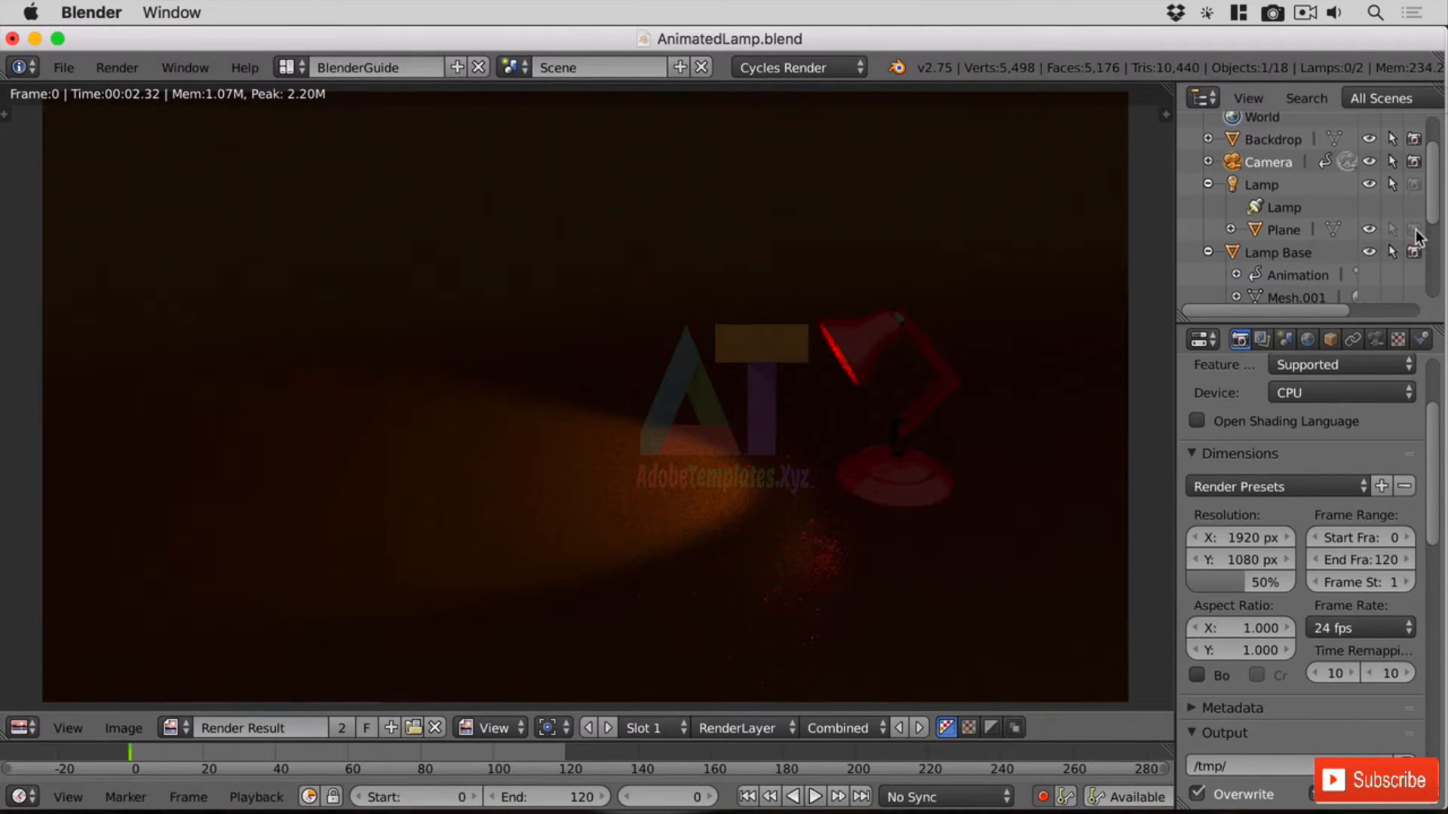
Step: Make the Plane under Lamp renderable again and re-render the current frame
{"action": "left_click", "coordinate": [118, 67]}
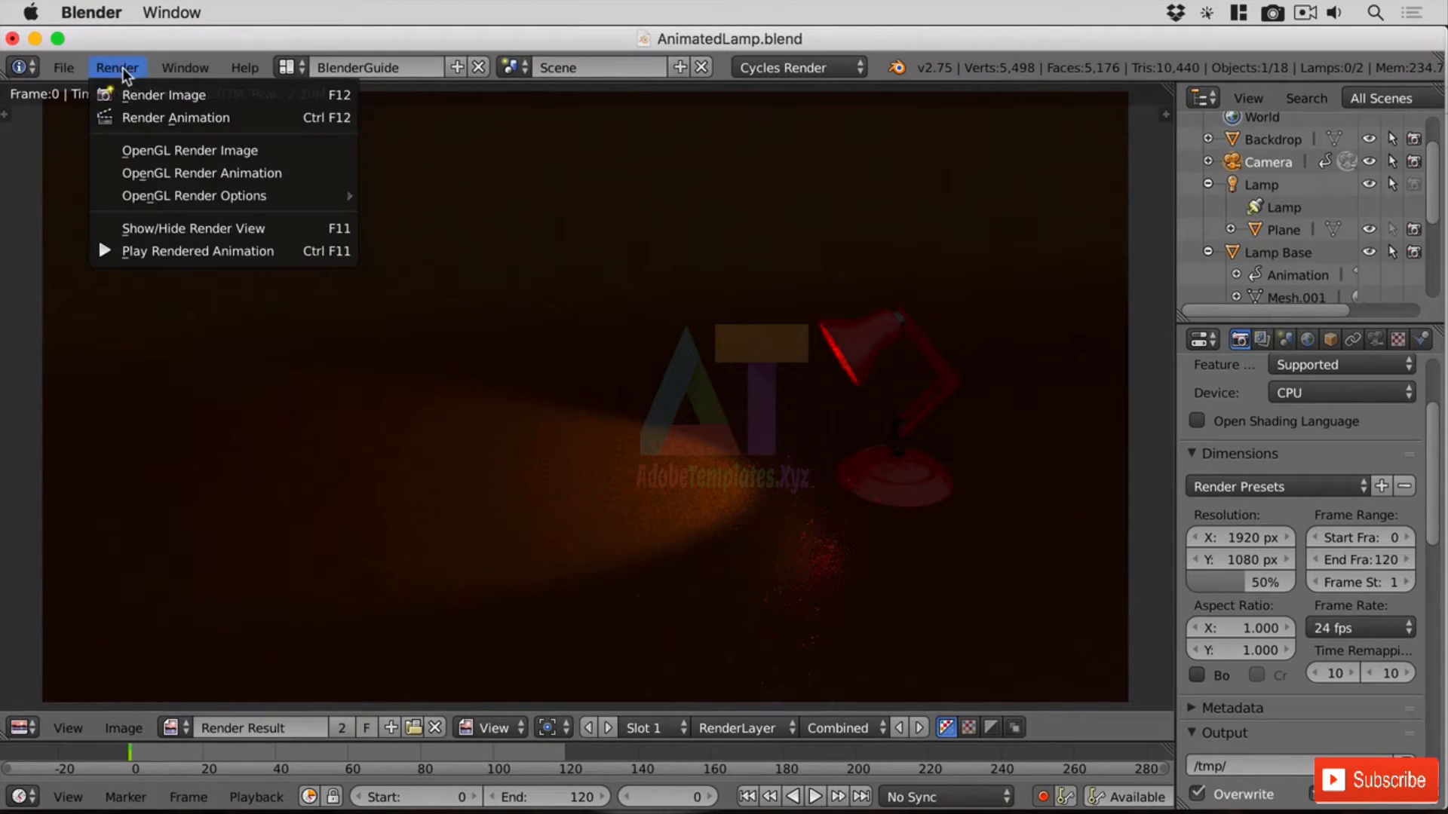
{"action": "left_click", "coordinate": [147, 96]}
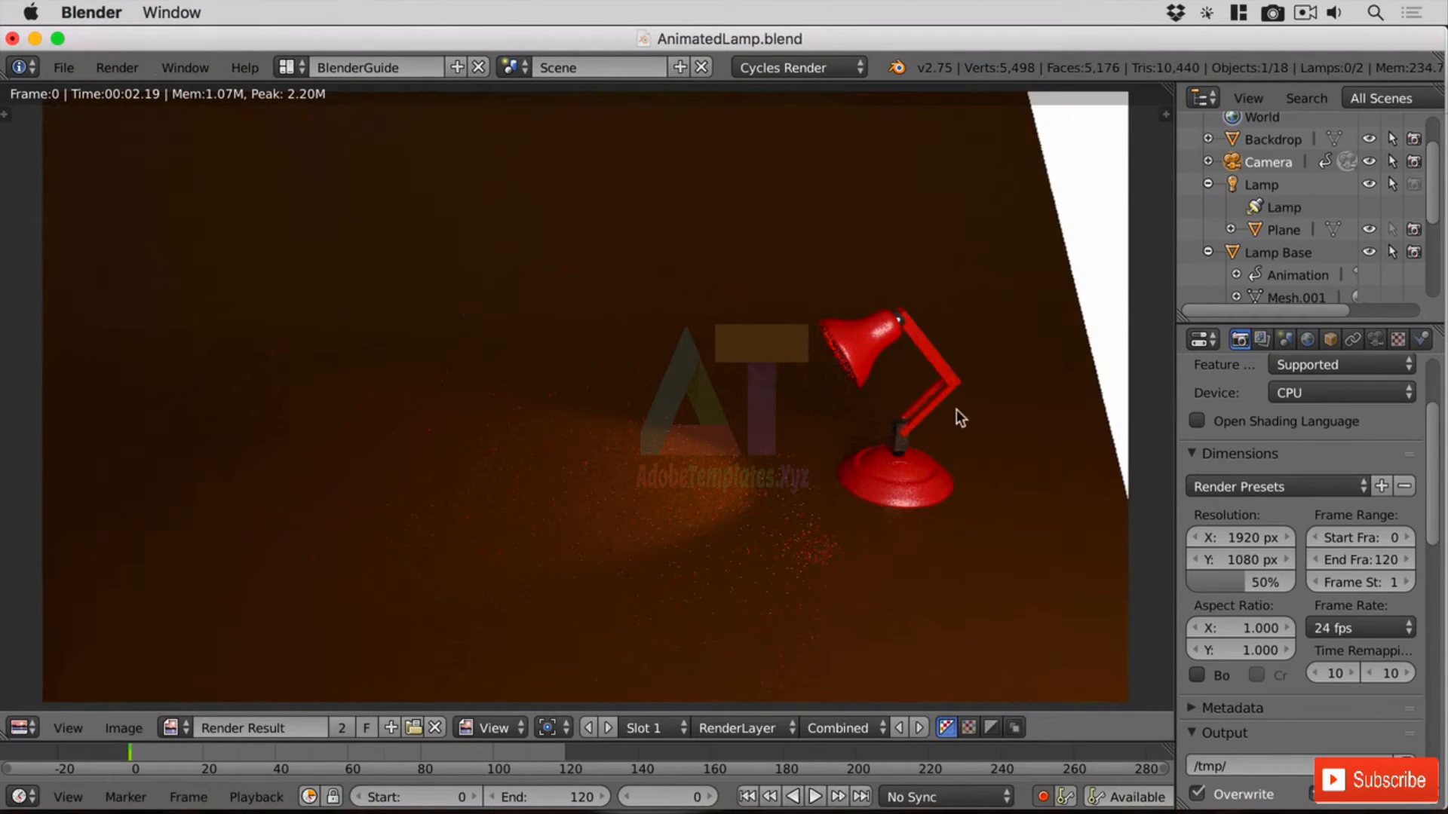
Step: Return to the 3D View and move the camera to about X -3.89, Y -6.15, Z 4.94
{"action": "left_click", "coordinate": [18, 729]}
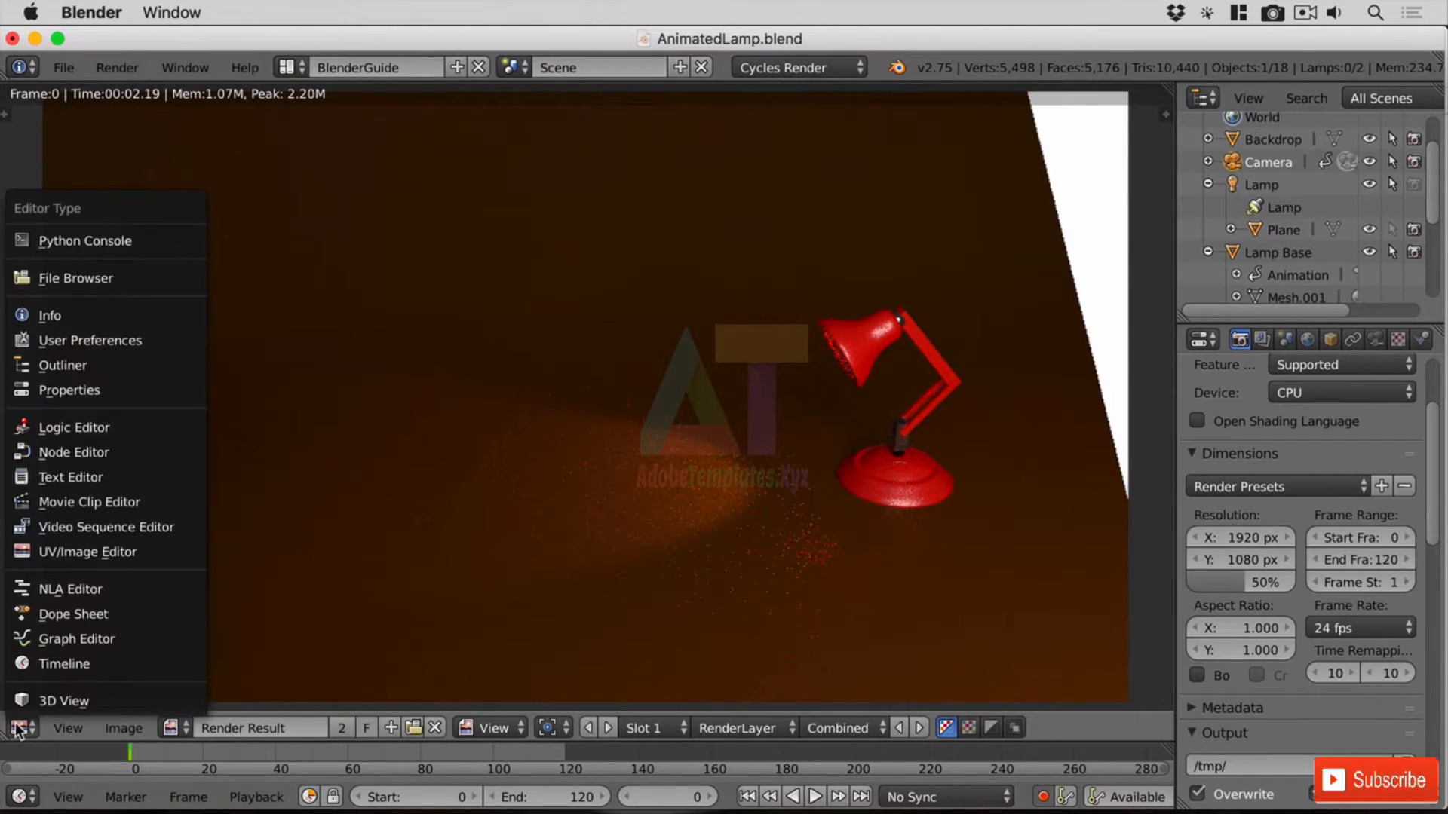
{"action": "left_click", "coordinate": [85, 703]}
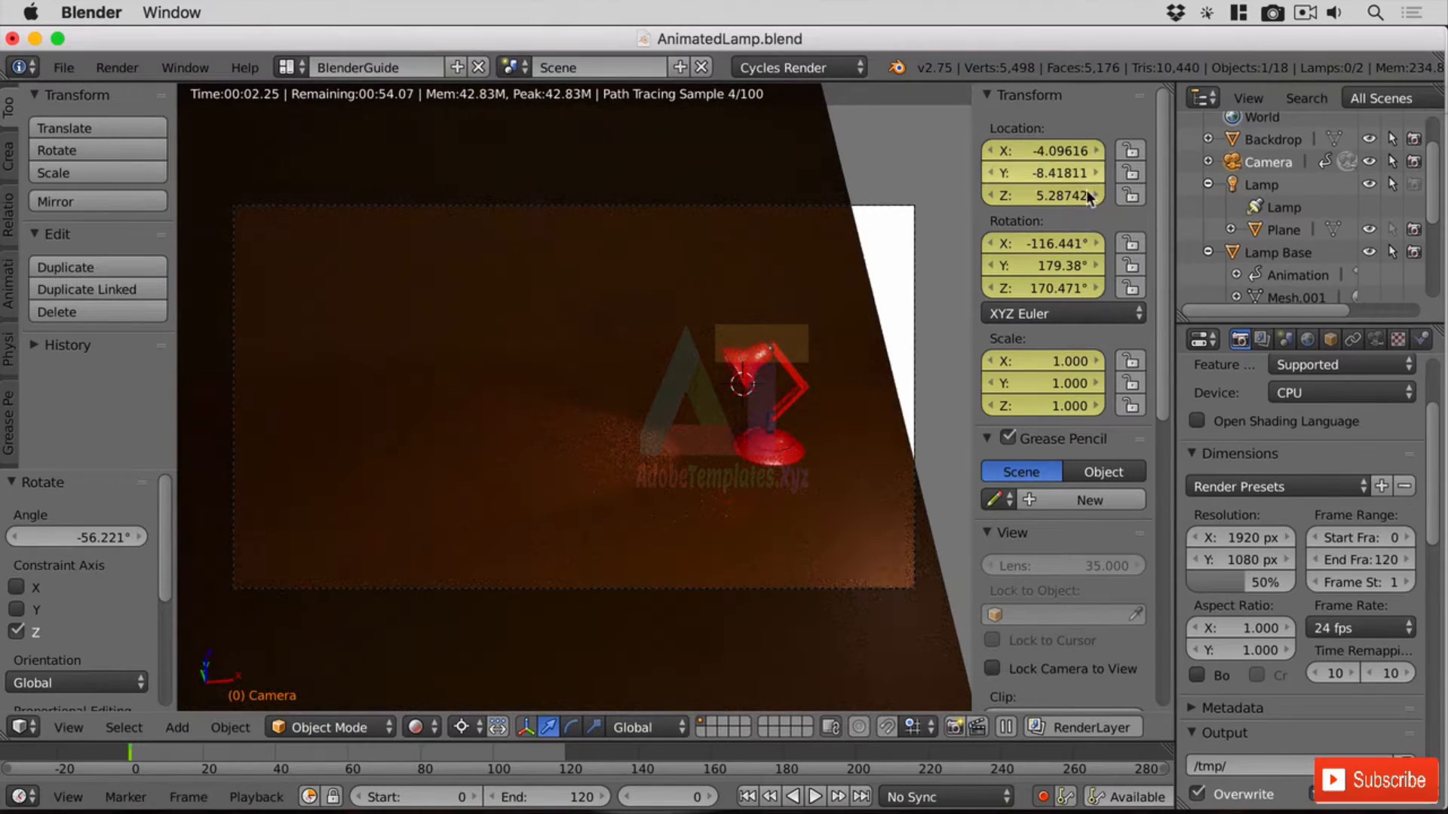
{"action": "left_click_drag", "start_coordinate": [1052, 179], "coordinate": [1204, 178]}
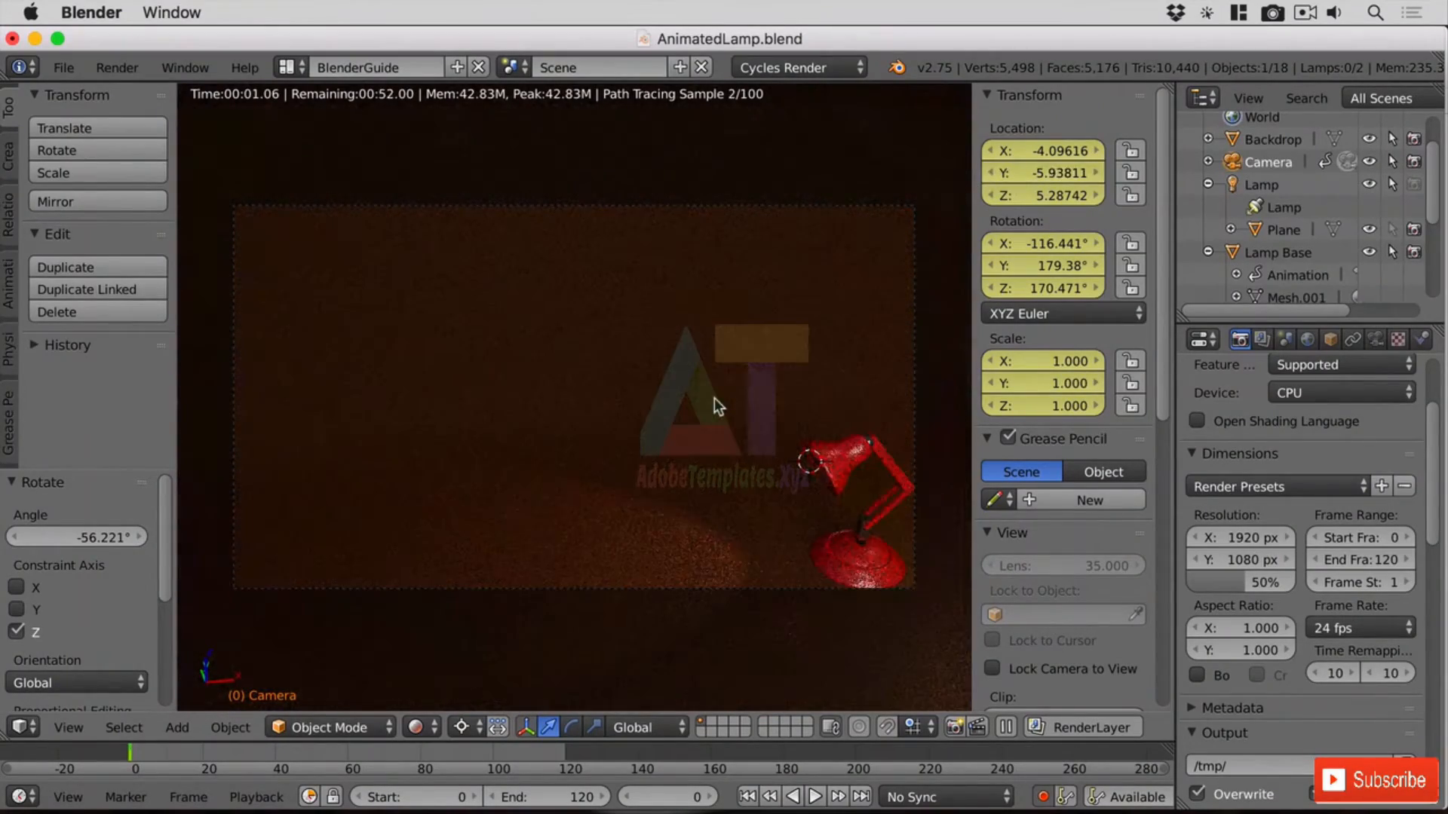
{"action": "key", "text": "g"}
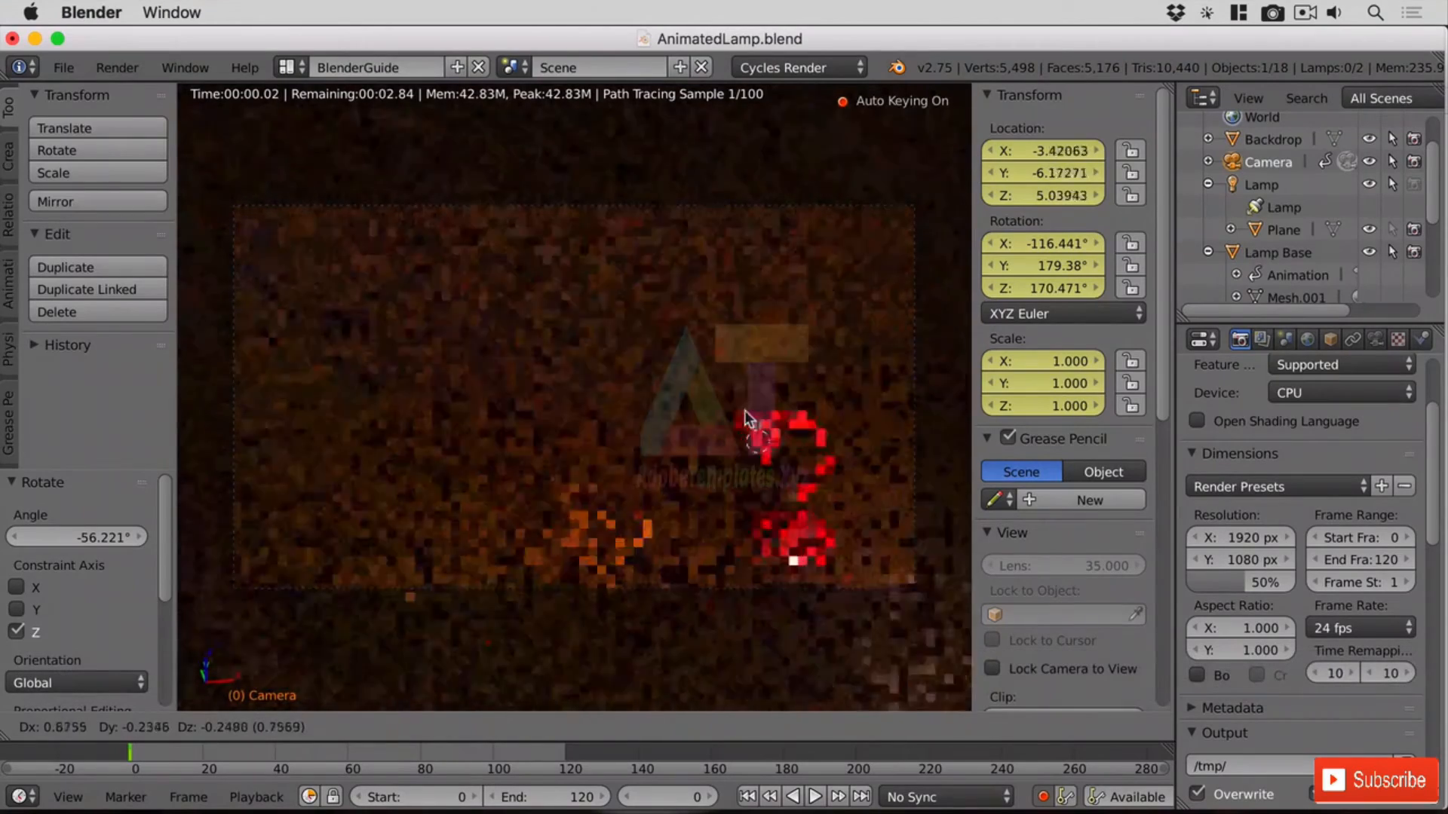
{"action": "left_click", "coordinate": [726, 414]}
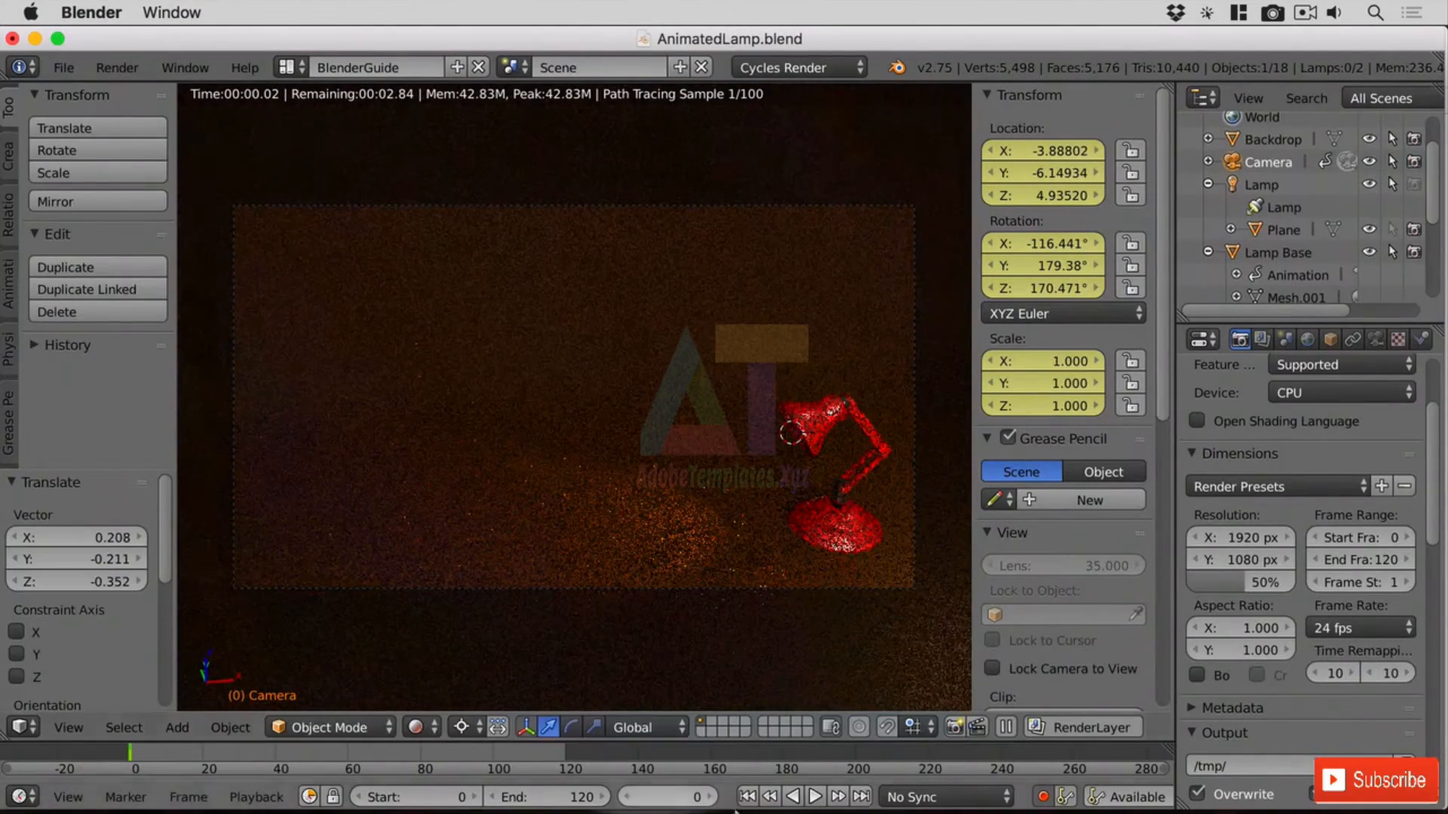
Step: Switch the viewport to Solid shading, preview the lamp animation through the camera and return to frame 0
{"action": "left_click", "coordinate": [415, 727]}
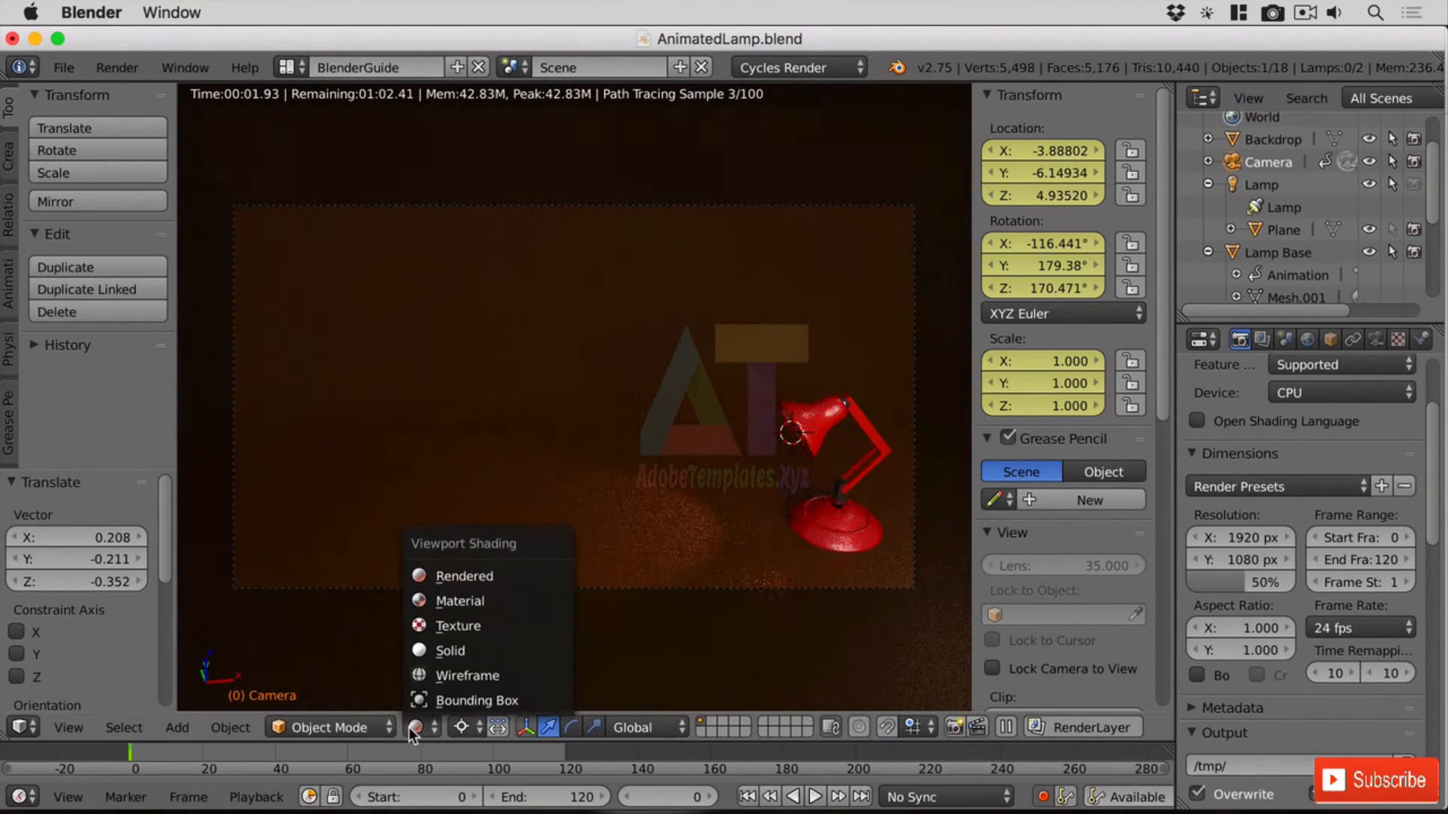
{"action": "left_click", "coordinate": [478, 650]}
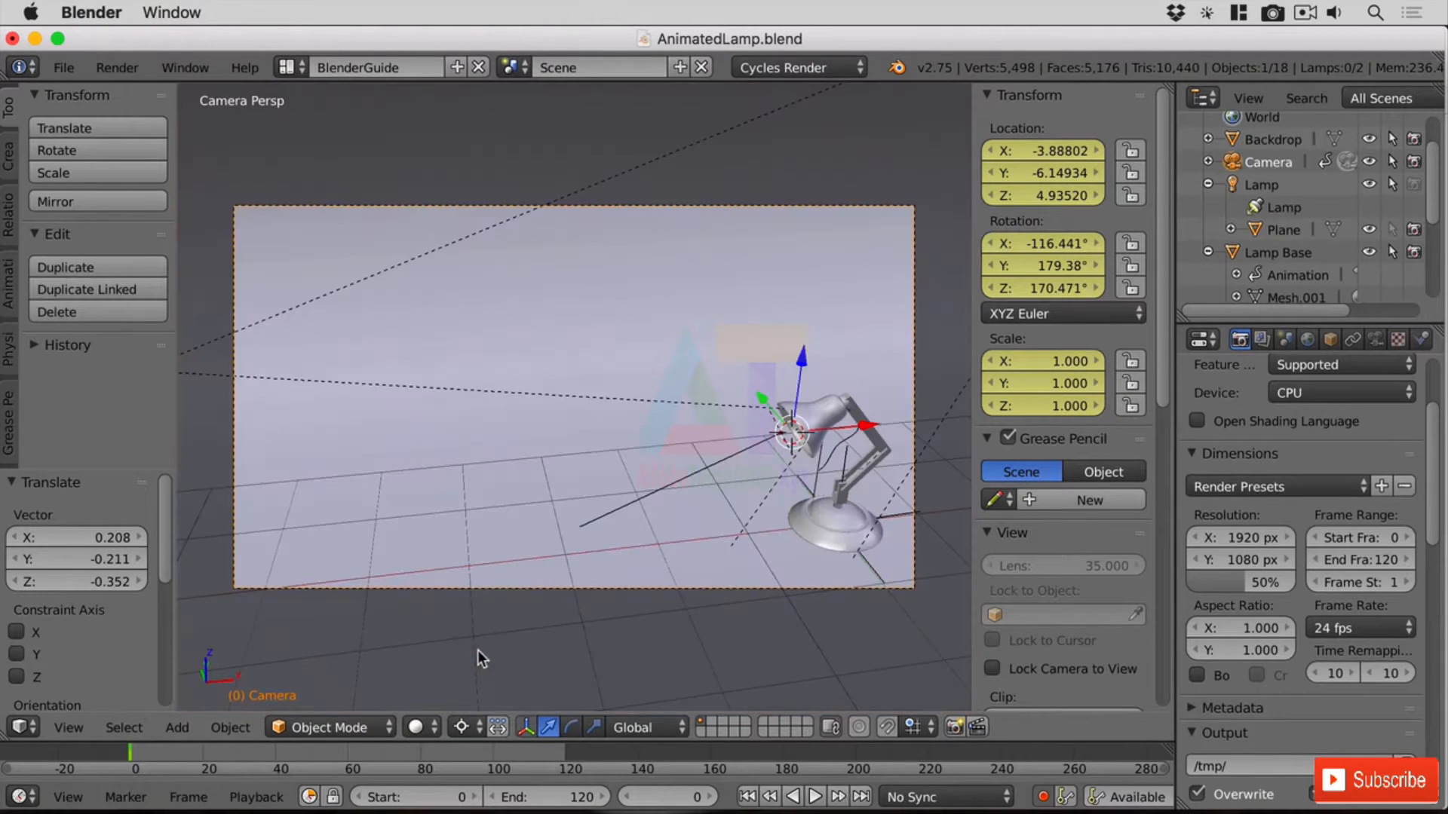
{"action": "left_click", "coordinate": [815, 797]}
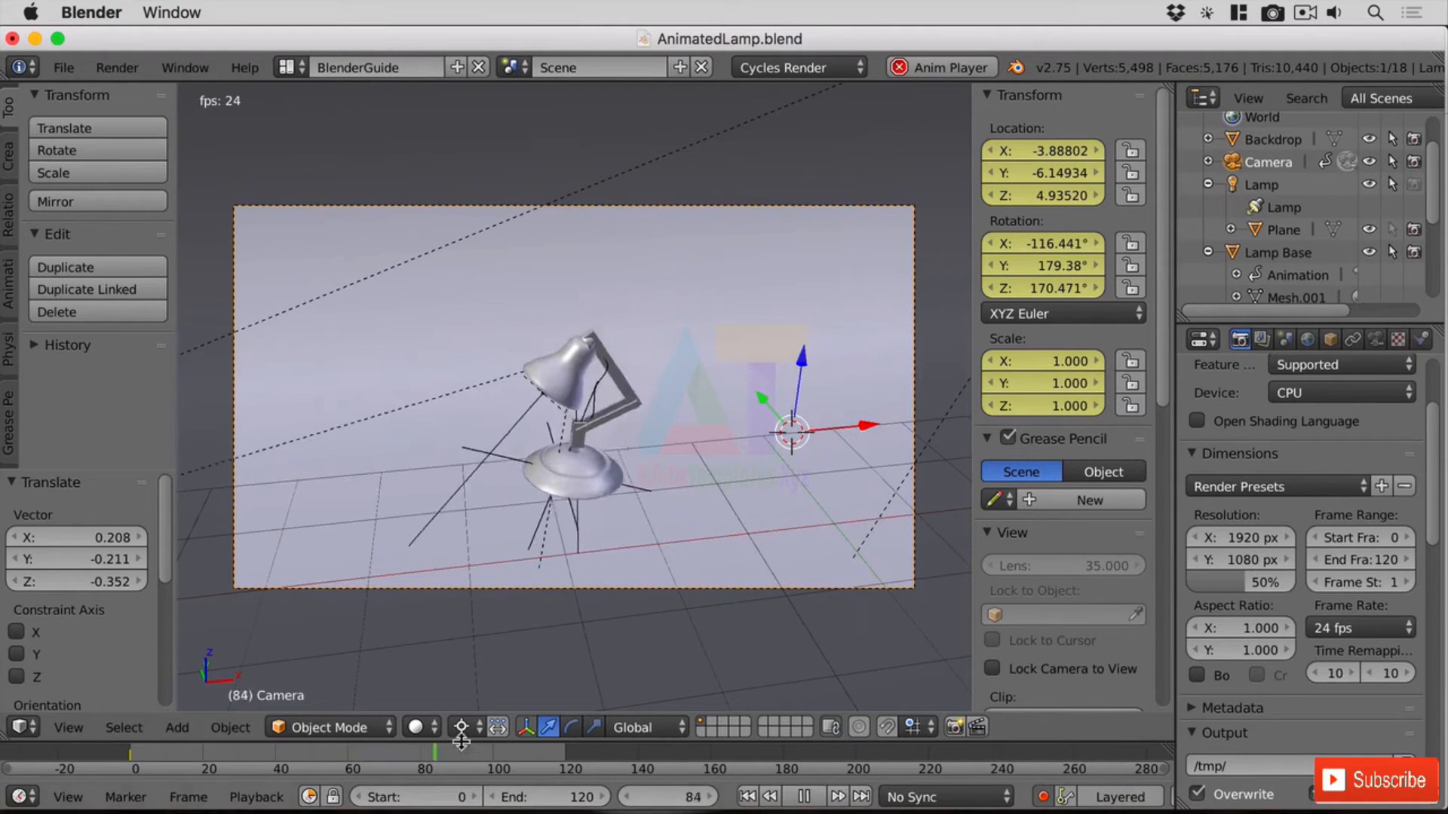
{"action": "left_click", "coordinate": [804, 799]}
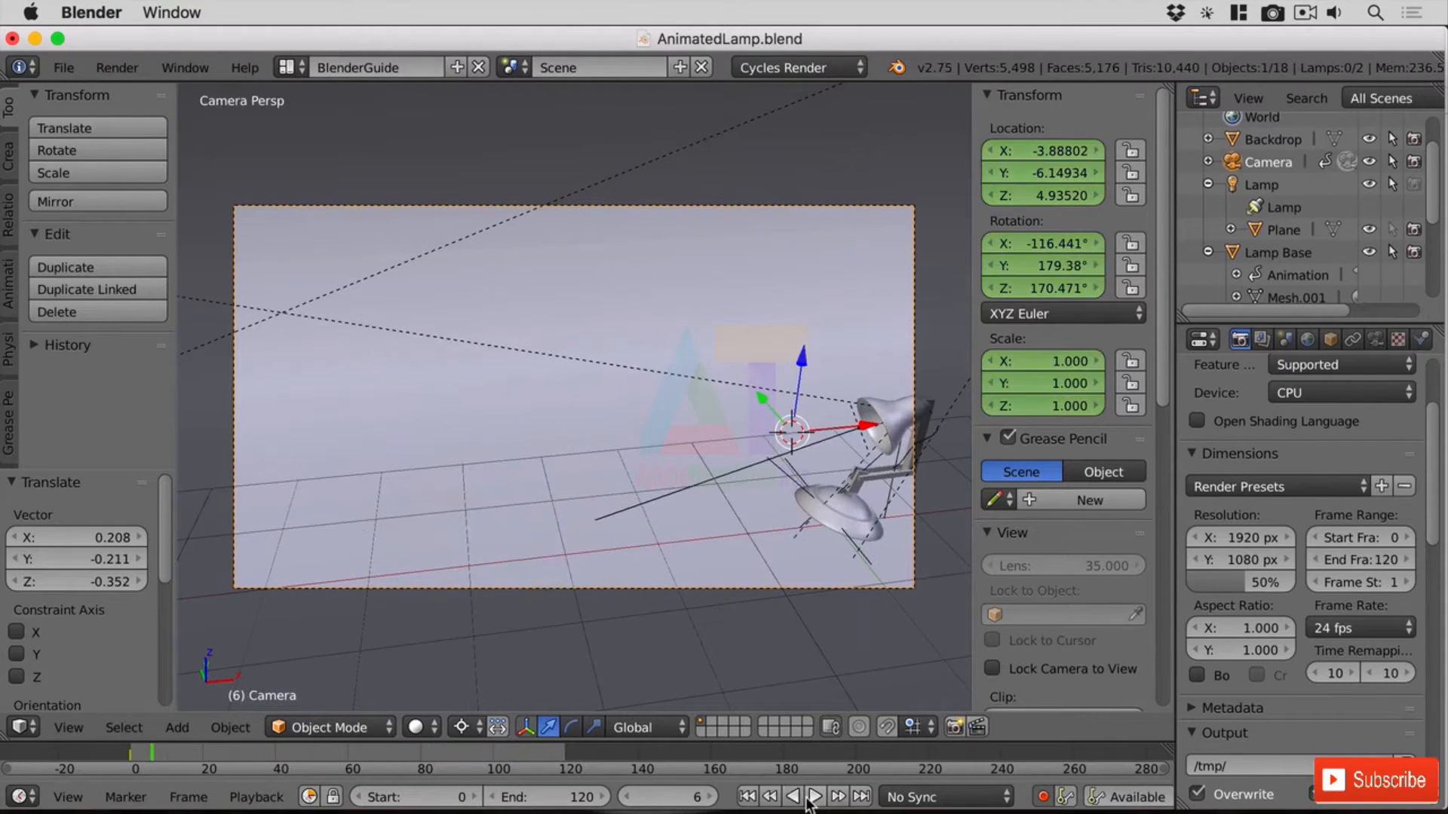
{"action": "left_click", "coordinate": [144, 752]}
{"action": "mouse_move", "coordinate": [143, 752]}
{"action": "left_mouse_down"}
{"action": "mouse_move", "coordinate": [178, 762]}
{"action": "mouse_move", "coordinate": [147, 762]}
{"action": "left_mouse_up"}
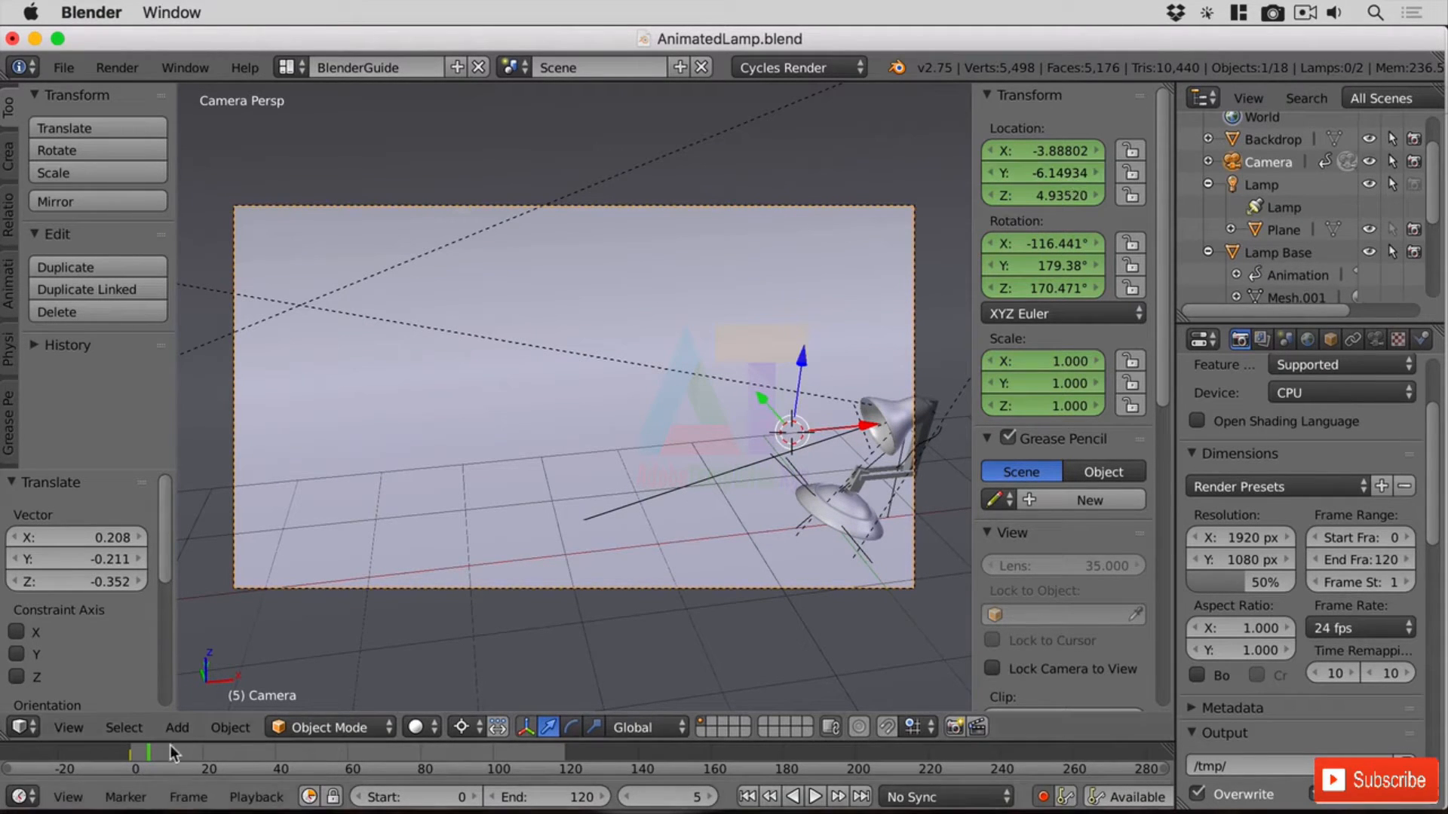
{"action": "left_click_drag", "start_coordinate": [151, 751], "coordinate": [131, 757]}
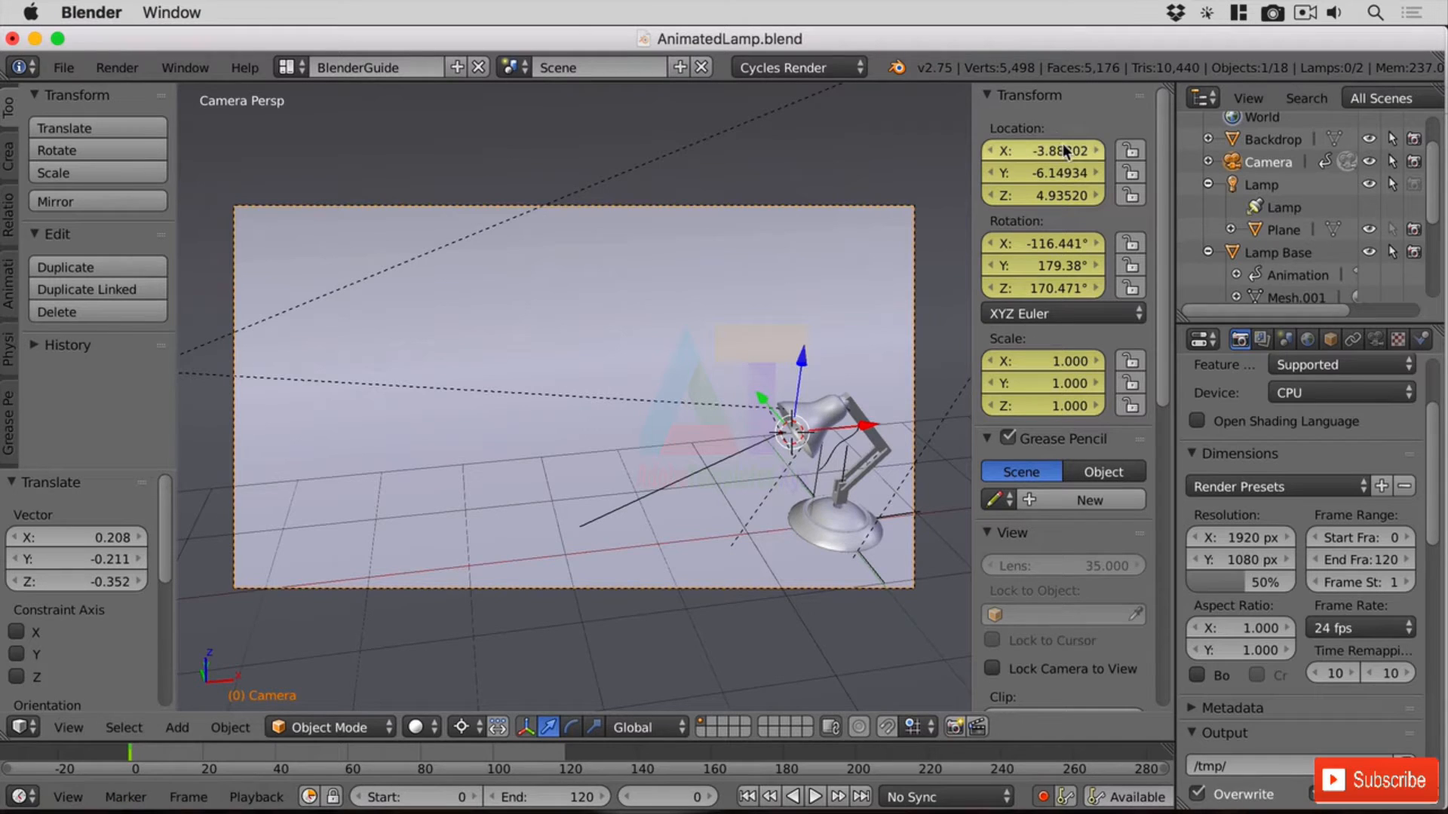
Step: At frame 0, set the camera location to X -0.788, Y -5.309, Z 2.495 and its rotation to X -104.441°, Y 177.38°, Z 184.471°
{"action": "left_click_drag", "start_coordinate": [1061, 148], "coordinate": [1147, 148]}
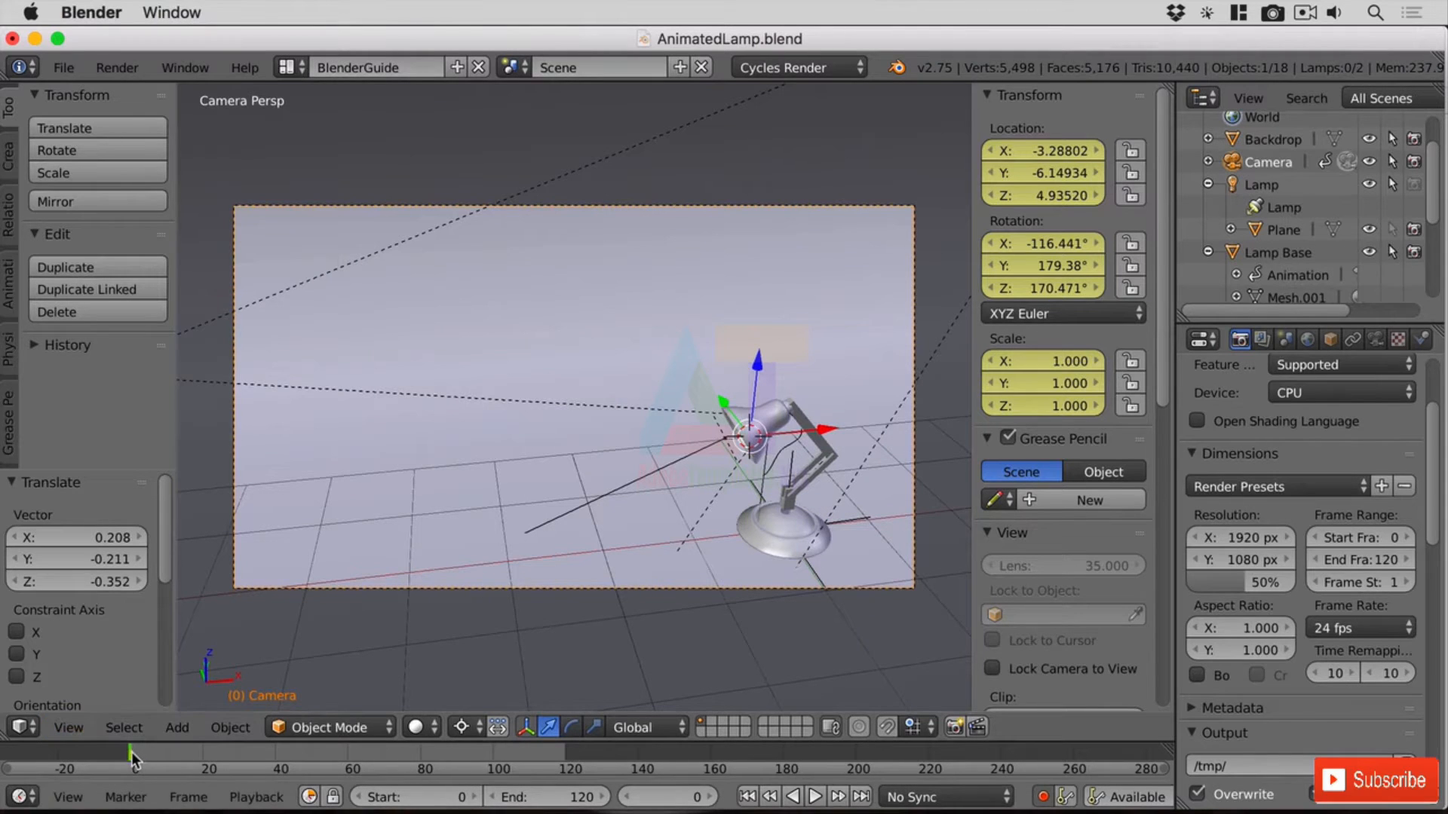
{"action": "mouse_move", "coordinate": [134, 757]}
{"action": "left_mouse_down"}
{"action": "mouse_move", "coordinate": [364, 747]}
{"action": "mouse_move", "coordinate": [506, 775]}
{"action": "mouse_move", "coordinate": [552, 745]}
{"action": "mouse_move", "coordinate": [250, 769]}
{"action": "mouse_move", "coordinate": [113, 753]}
{"action": "left_mouse_up"}
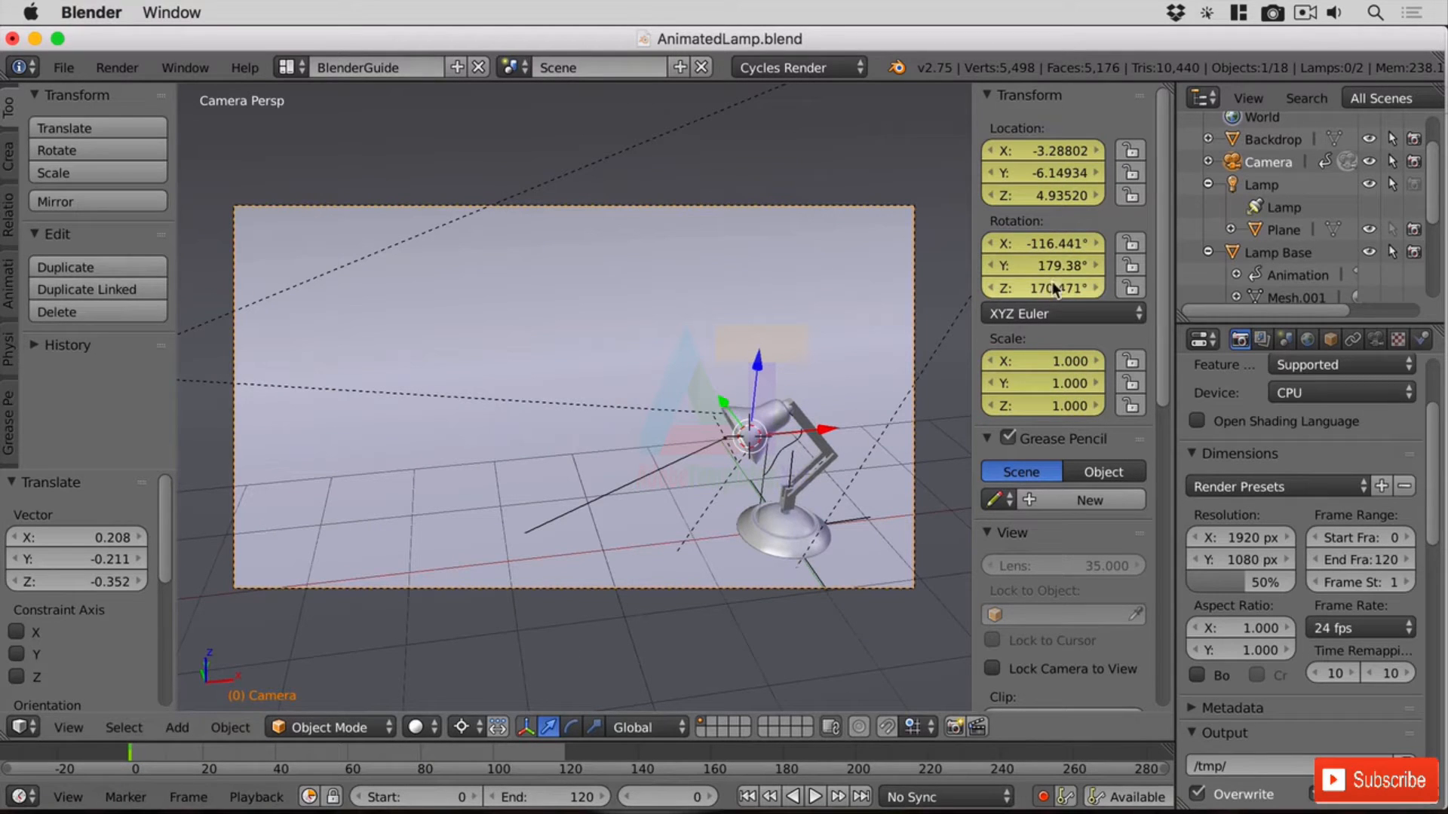
{"action": "left_click_drag", "start_coordinate": [1059, 195], "coordinate": [1077, 153]}
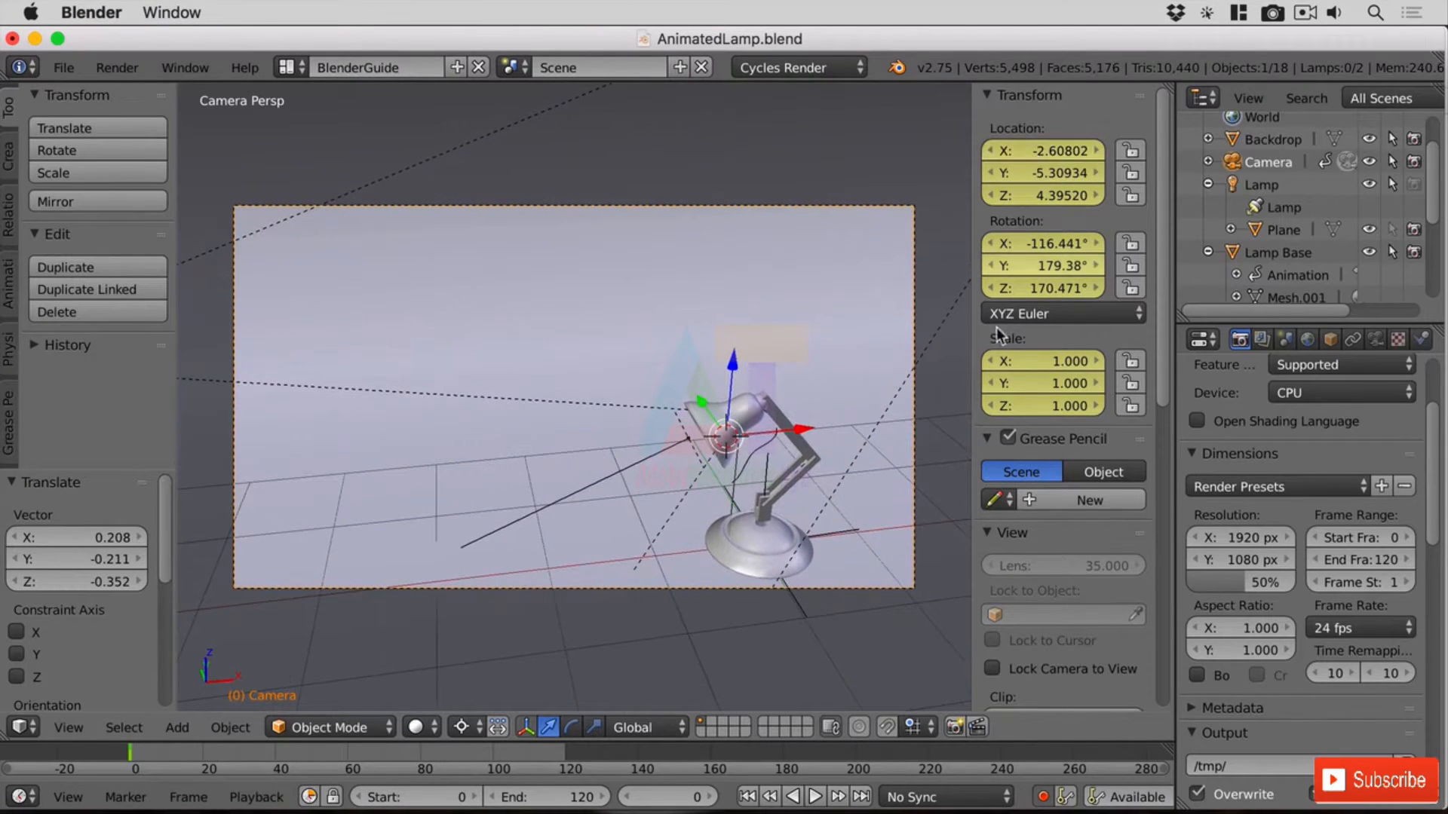
{"action": "left_click_drag", "start_coordinate": [1044, 288], "coordinate": [1086, 151]}
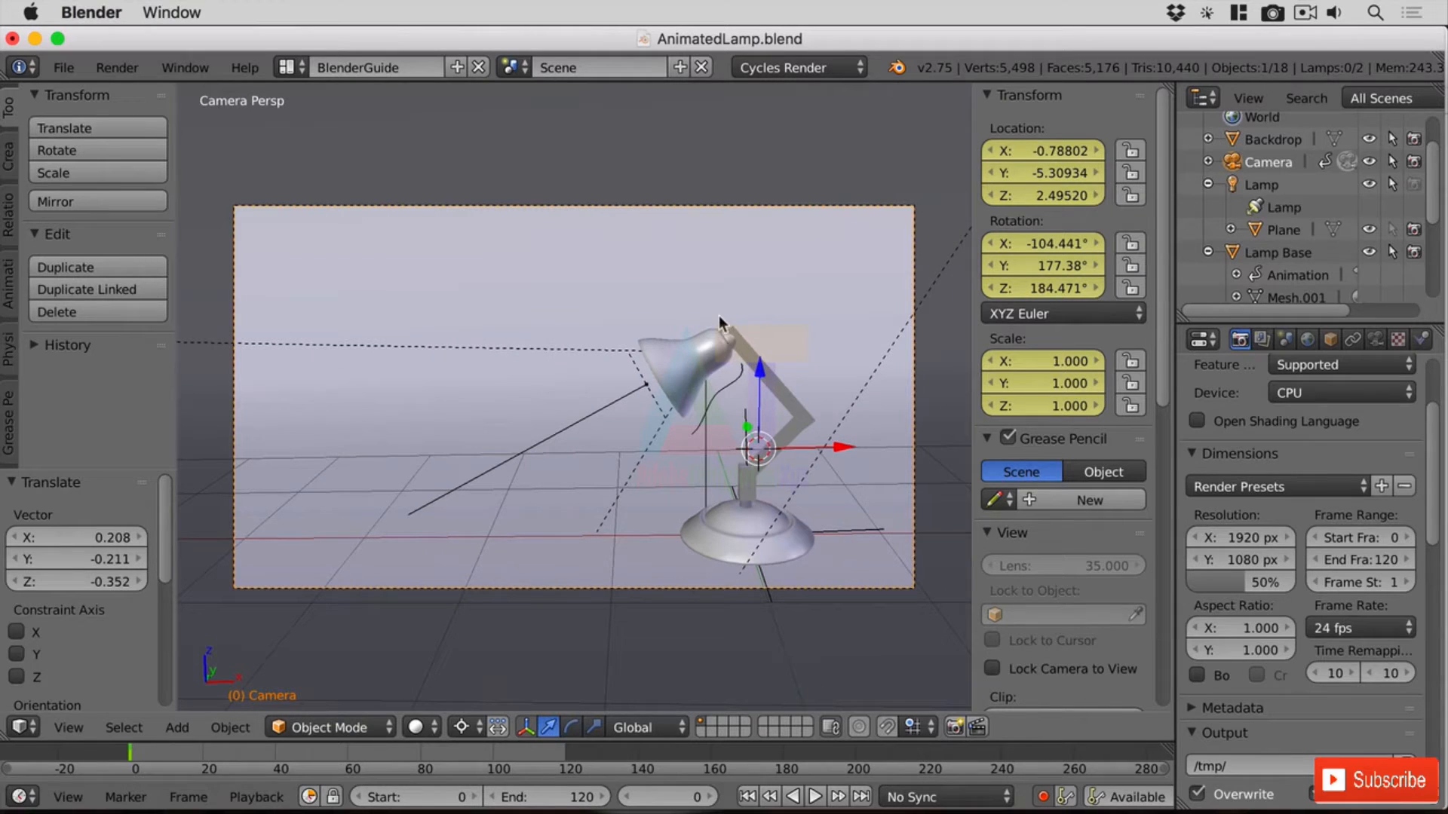
Step: Check the camera framing at frame 120 and render frame 0 as an image
{"action": "left_click_drag", "start_coordinate": [133, 762], "coordinate": [563, 771]}
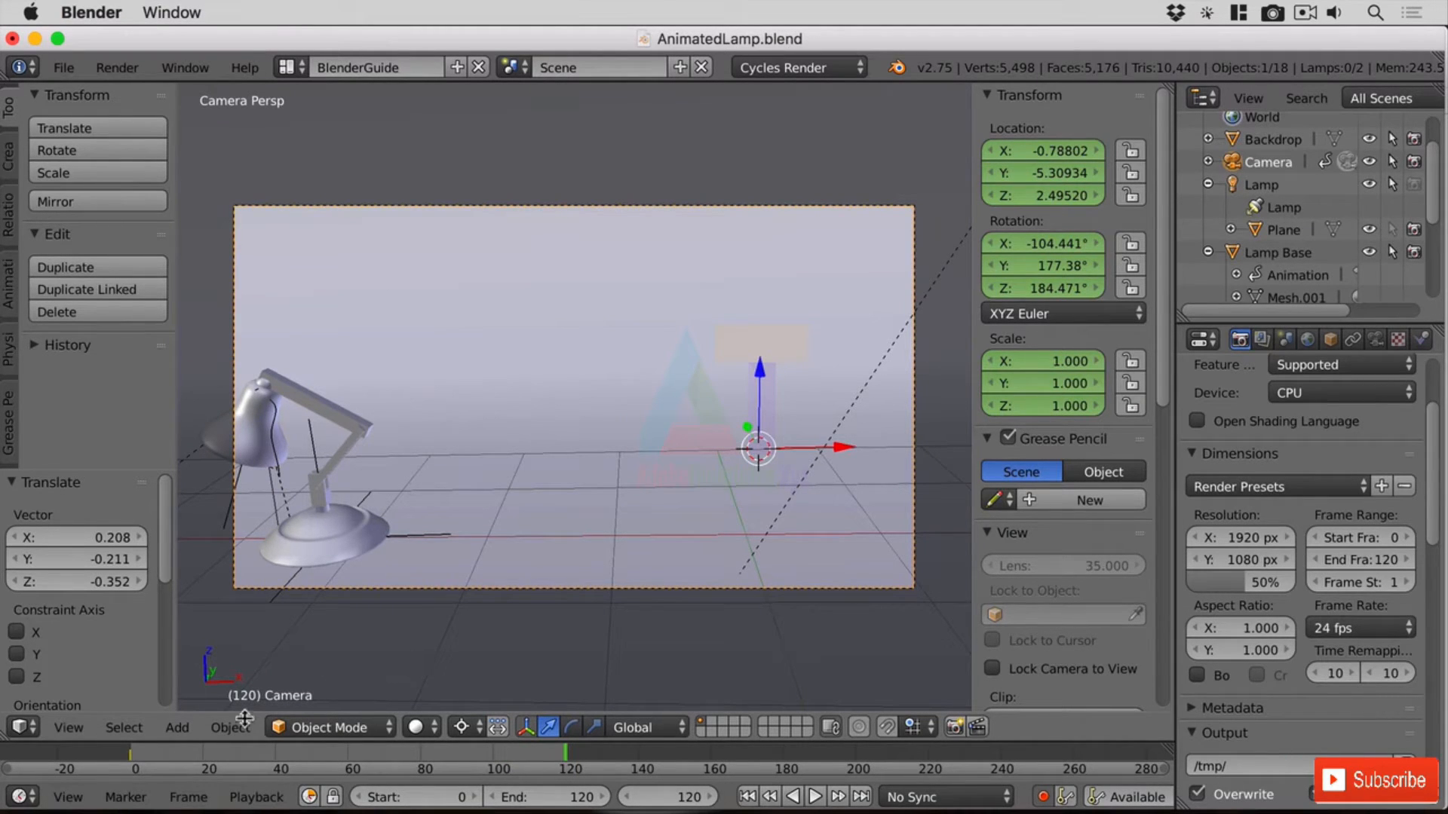
{"action": "left_click", "coordinate": [130, 763]}
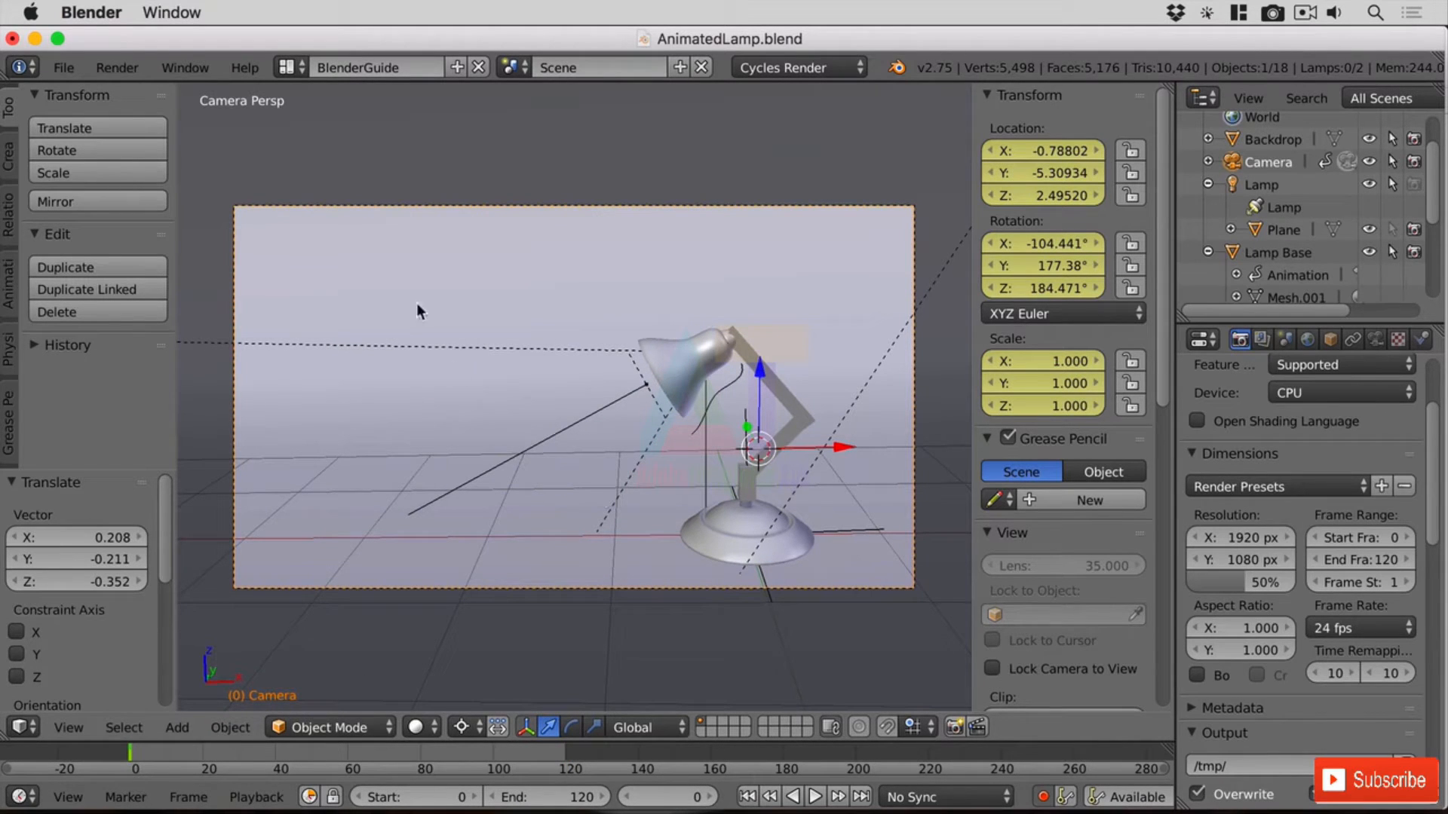
{"action": "left_click", "coordinate": [113, 68]}
{"action": "left_click", "coordinate": [170, 91]}
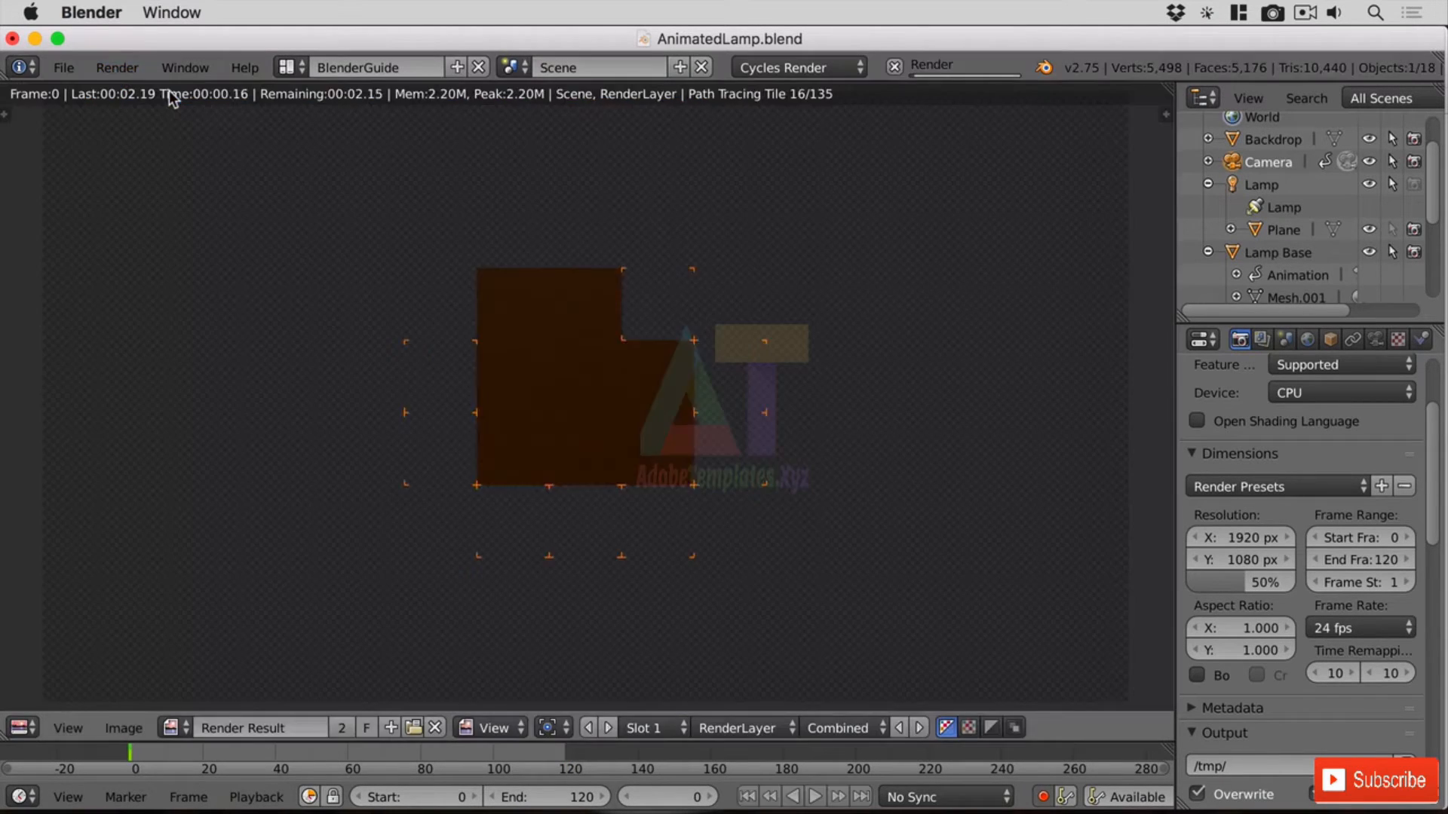
{"action": "scroll", "coordinate": [661, 423], "scroll_direction": "down", "scroll_amount": 4}
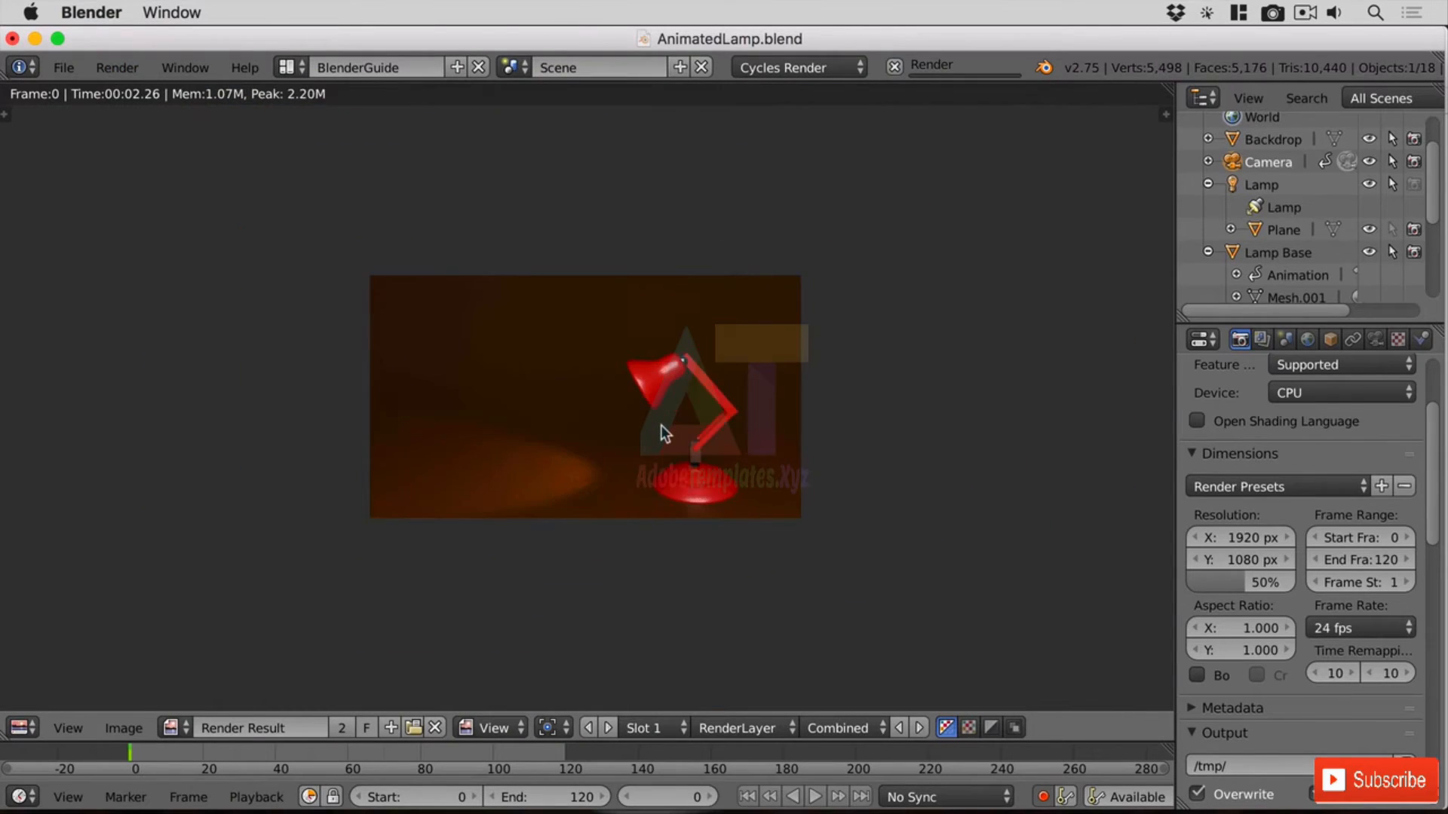
{"action": "scroll", "coordinate": [661, 424], "scroll_direction": "up", "scroll_amount": 2}
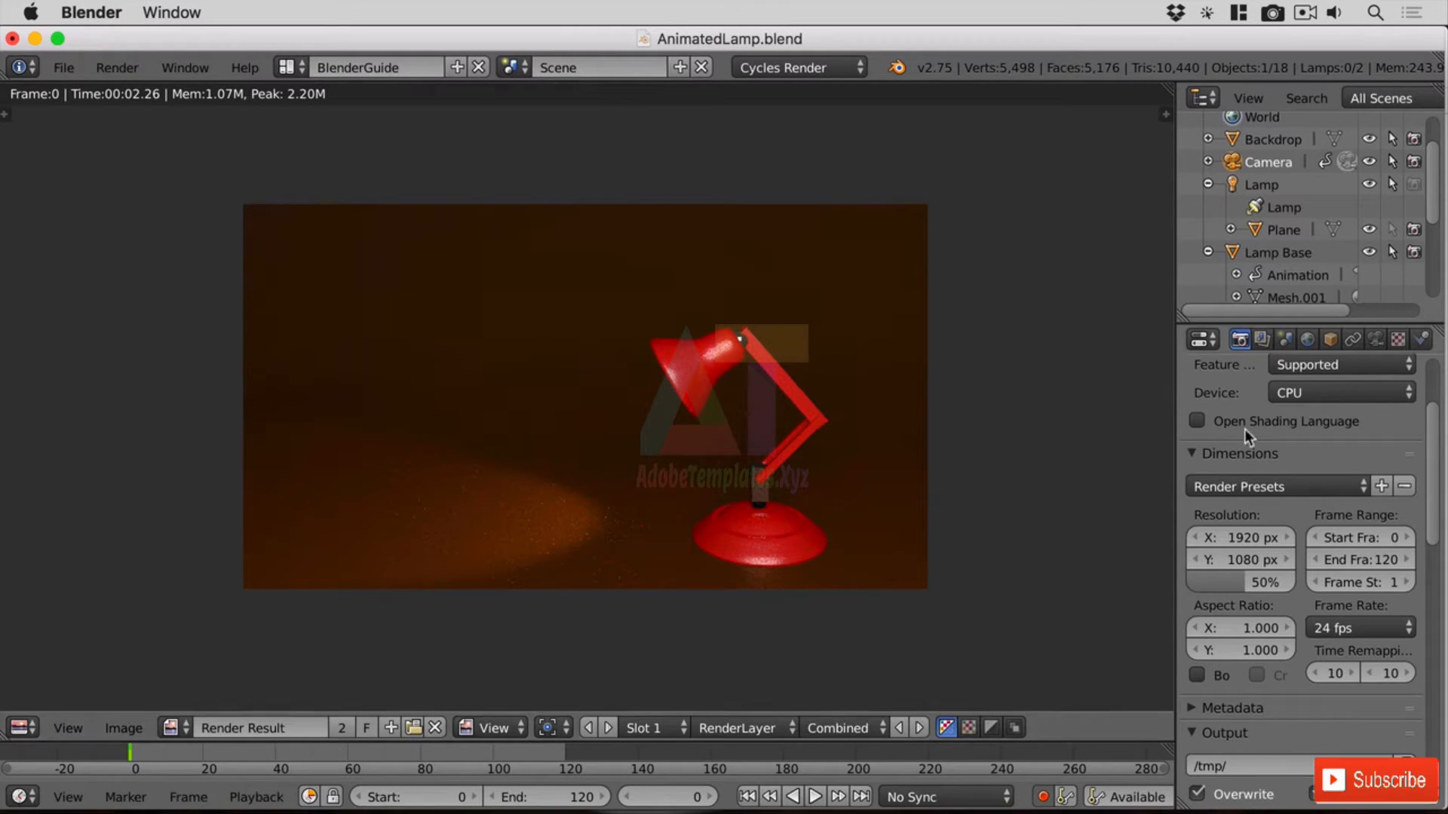
Step: Set the render tile size to 16 in X and 16 in Y and render the current frame
{"action": "scroll", "coordinate": [1271, 486], "scroll_direction": "down", "scroll_amount": 10}
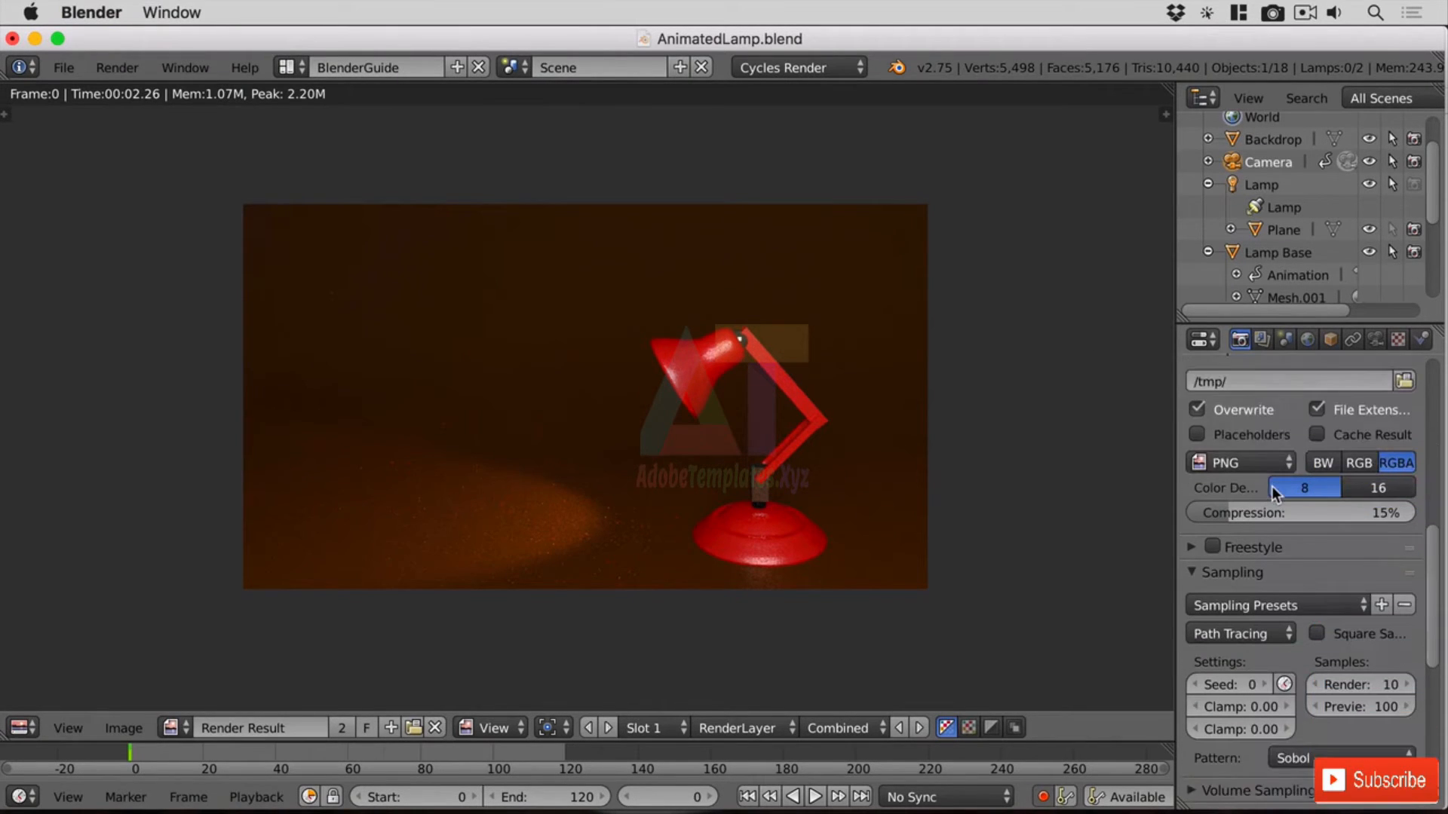
{"action": "scroll", "coordinate": [1271, 485], "scroll_direction": "down", "scroll_amount": 8}
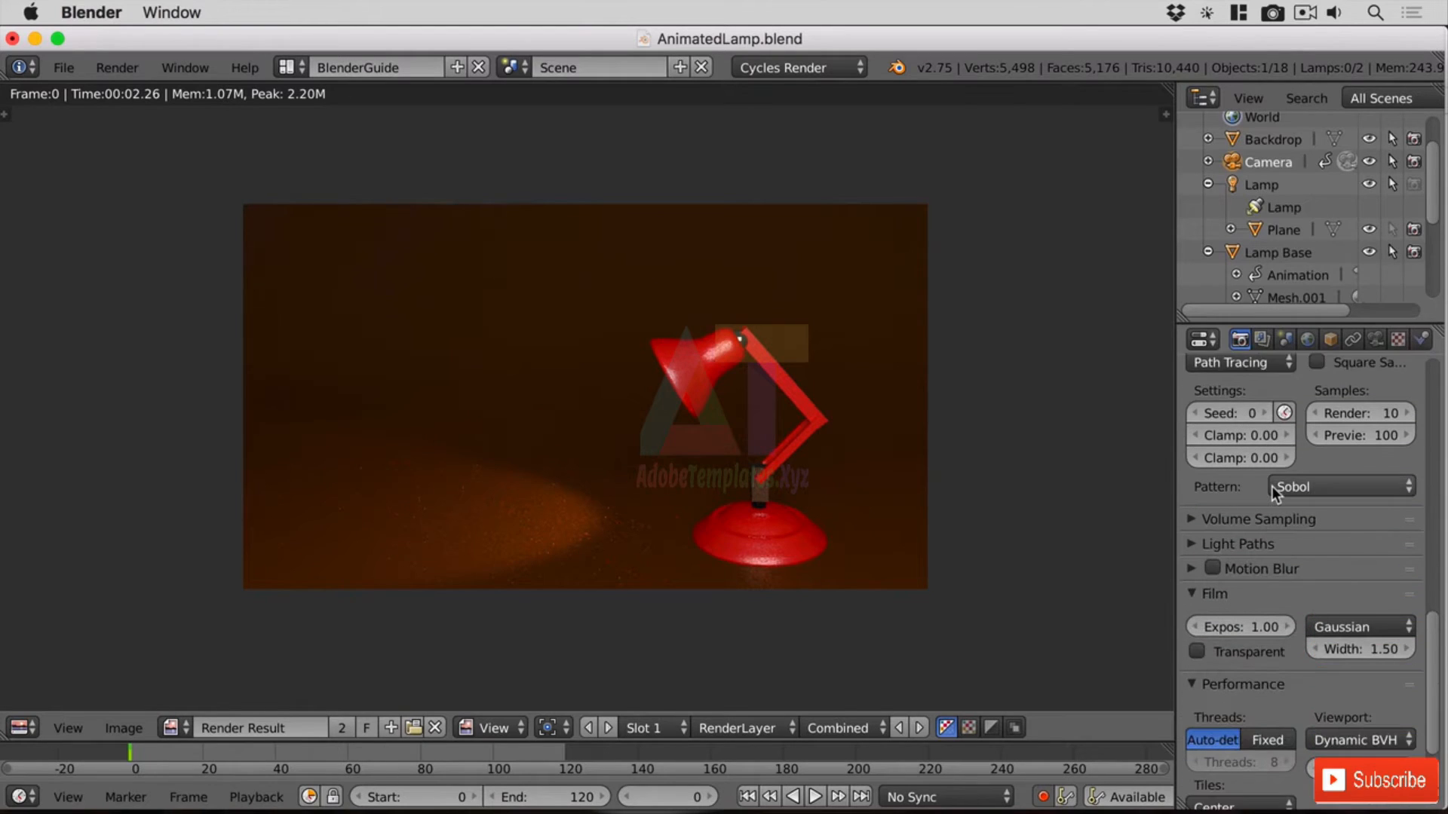
{"action": "scroll", "coordinate": [1275, 491], "scroll_direction": "down", "scroll_amount": 5}
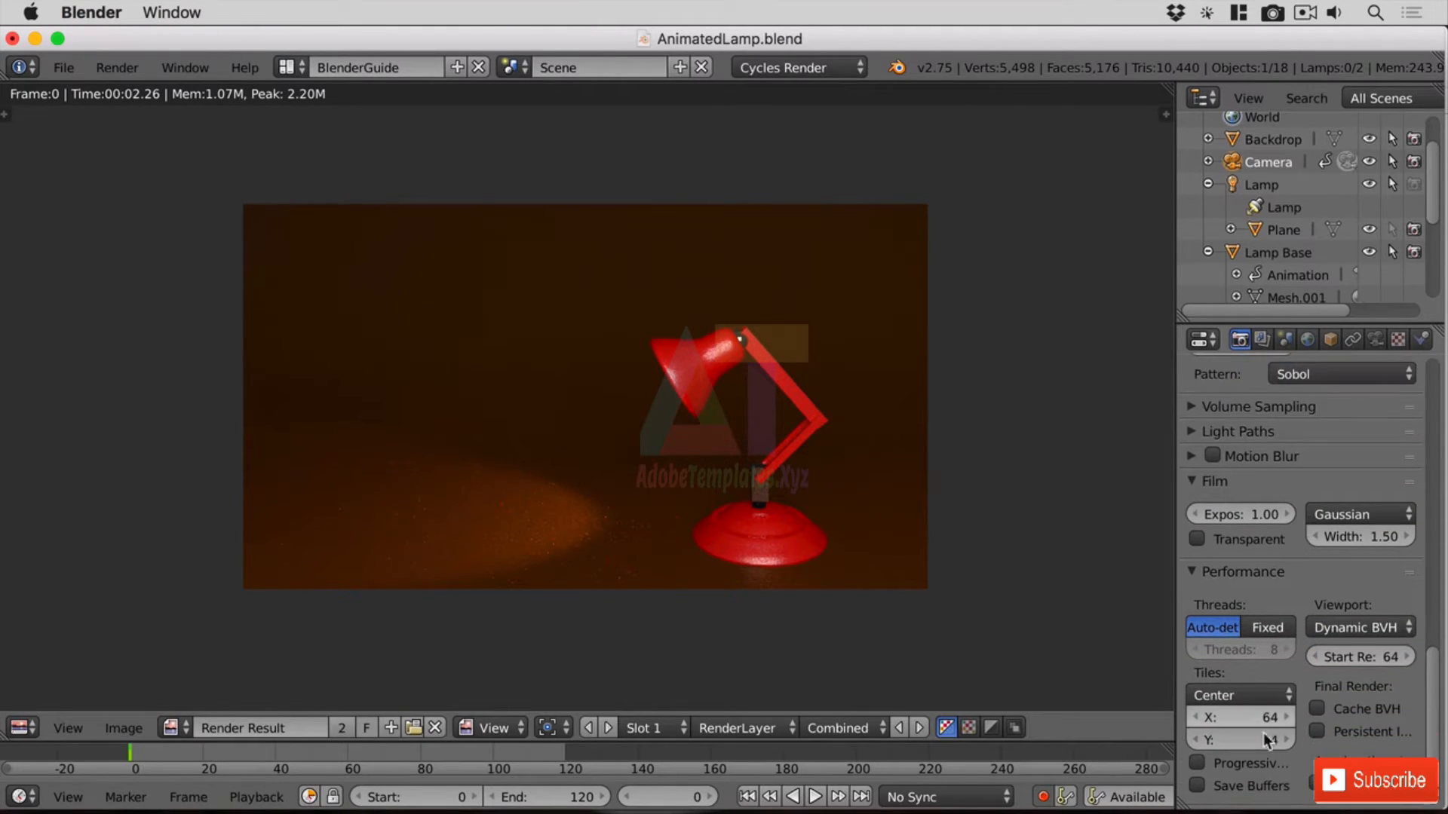
{"action": "left_click", "coordinate": [1258, 724]}
{"action": "type", "text": "16"}
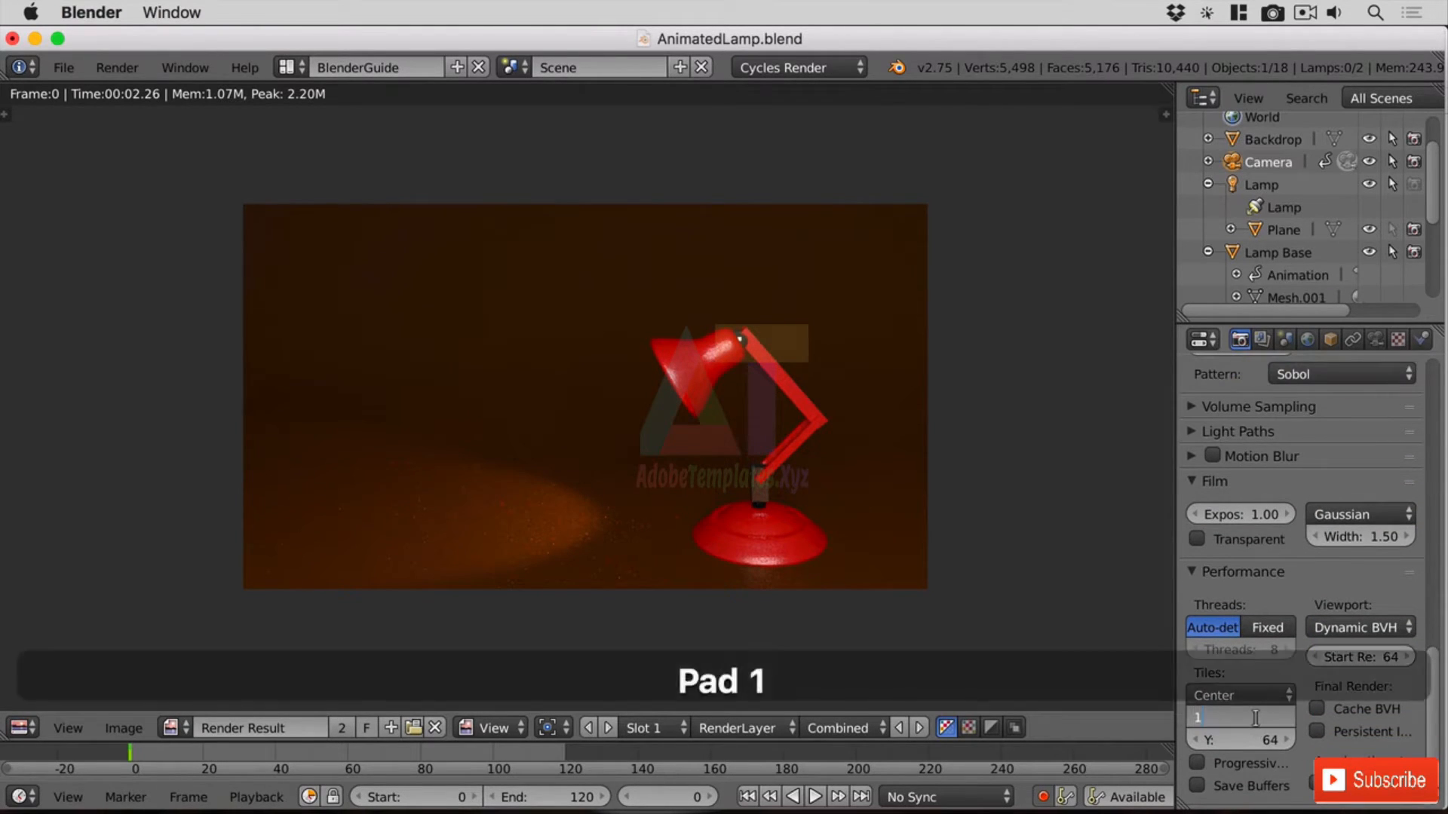
{"action": "key", "text": "Return"}
{"action": "left_click", "coordinate": [1273, 743]}
{"action": "type", "text": "16"}
{"action": "key", "text": "Return"}
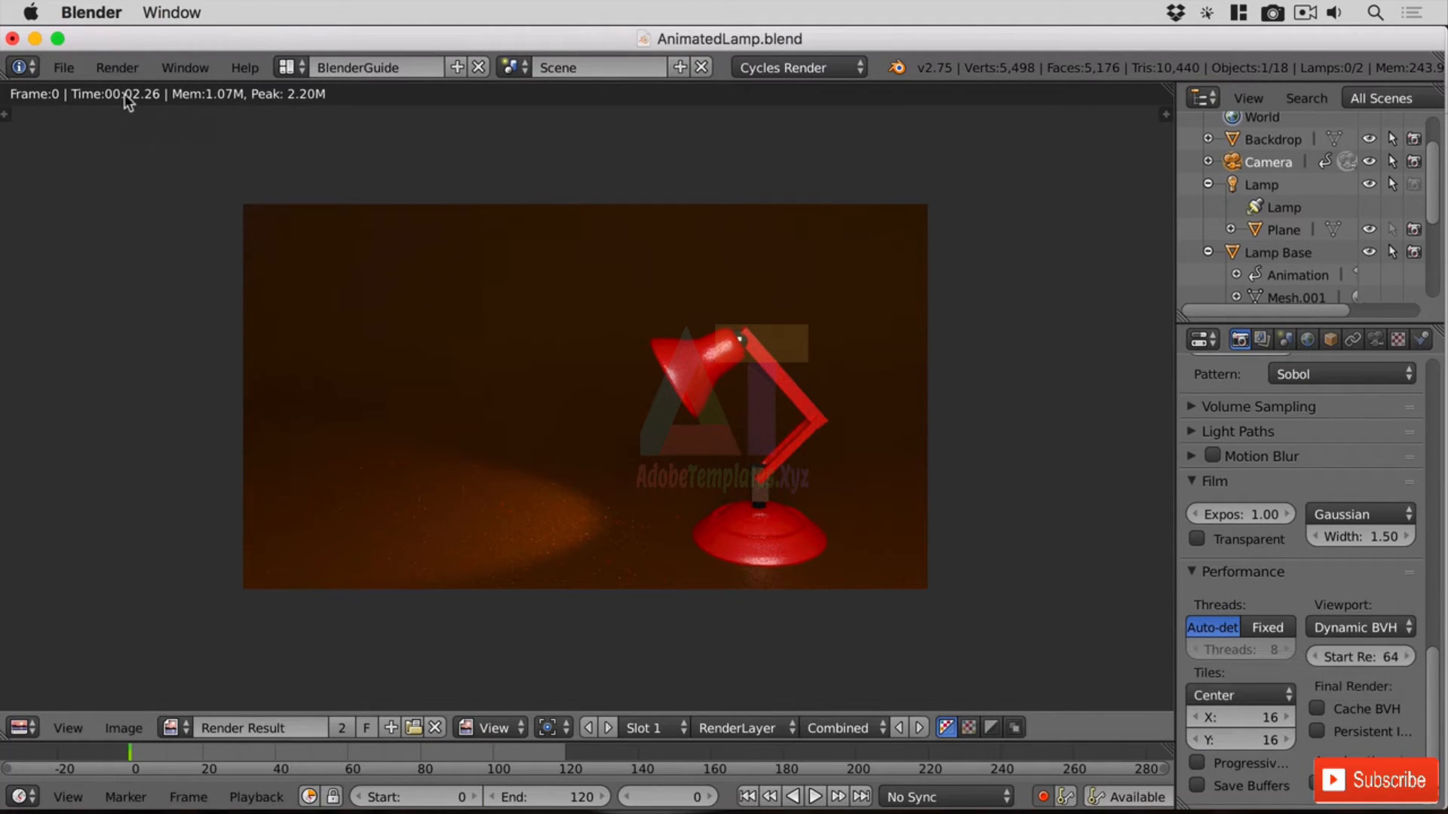
{"action": "left_click", "coordinate": [117, 67]}
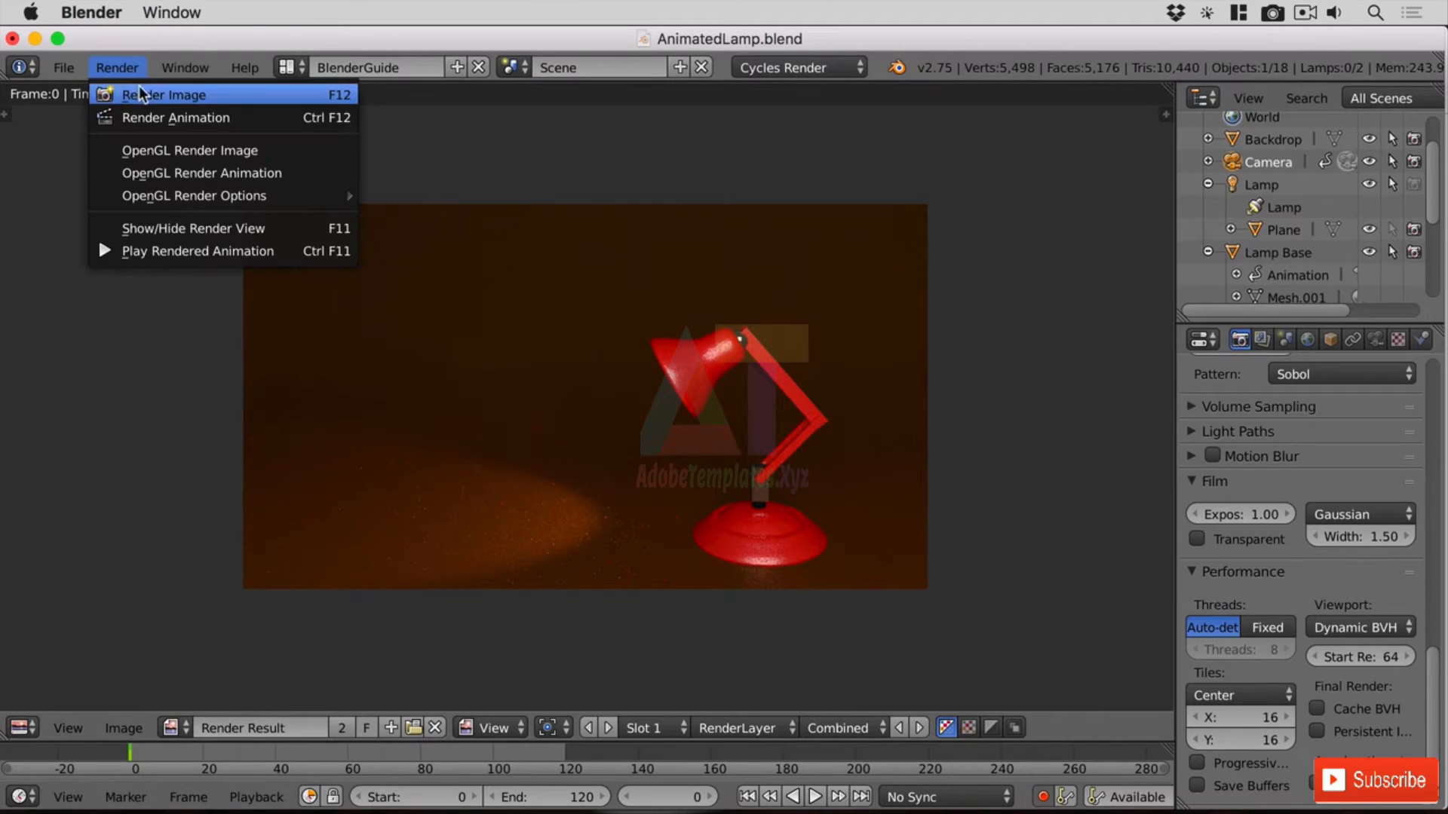
{"action": "left_click", "coordinate": [140, 92]}
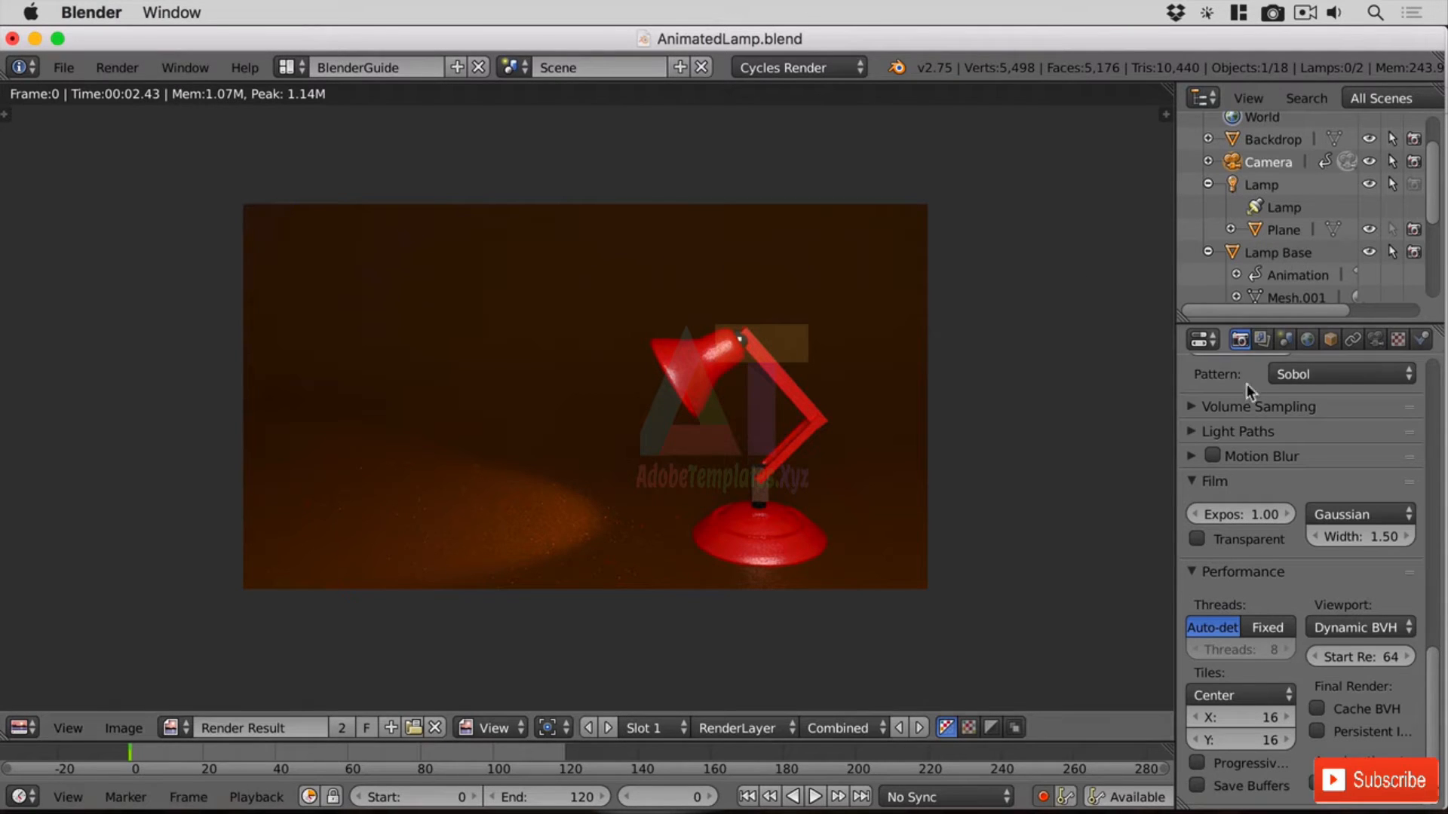
Step: Set the render samples to 1 and render the current frame as an image
{"action": "scroll", "coordinate": [1433, 713], "scroll_direction": "up", "scroll_amount": 1}
{"action": "scroll", "coordinate": [1433, 713], "scroll_direction": "up", "scroll_amount": 8}
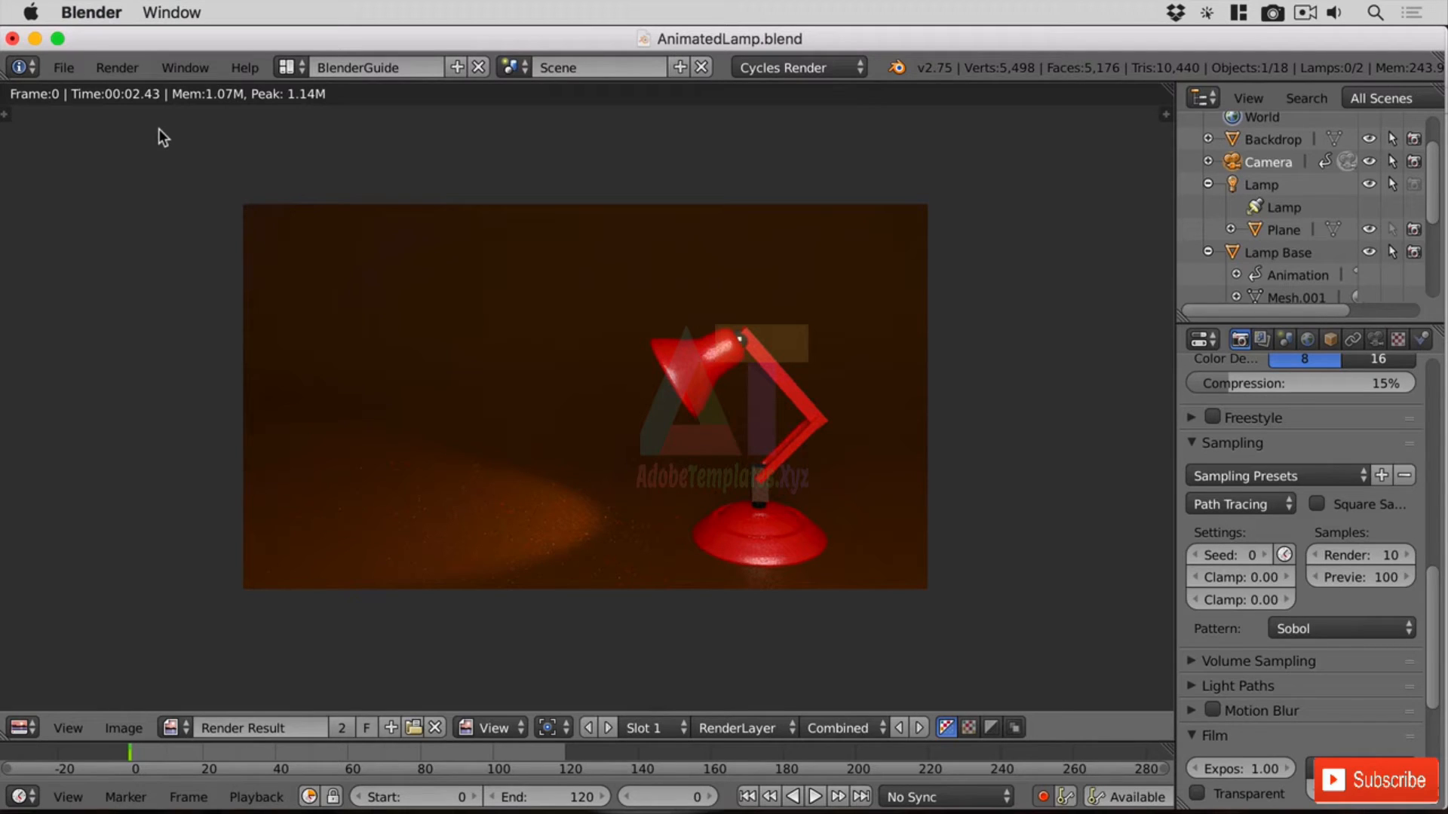
{"action": "left_click", "coordinate": [1380, 551]}
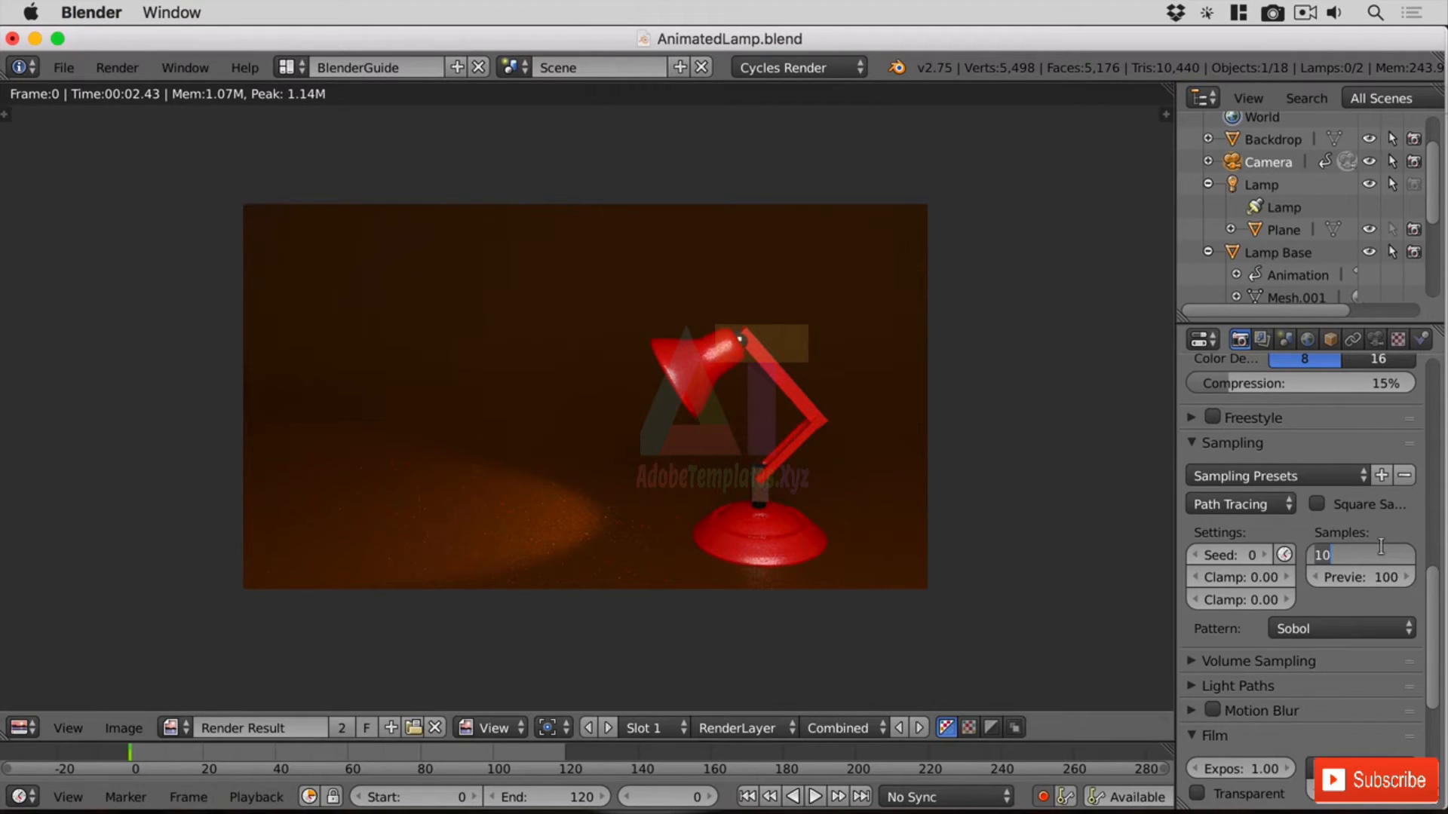
{"action": "type", "text": "1"}
{"action": "key", "text": "Return"}
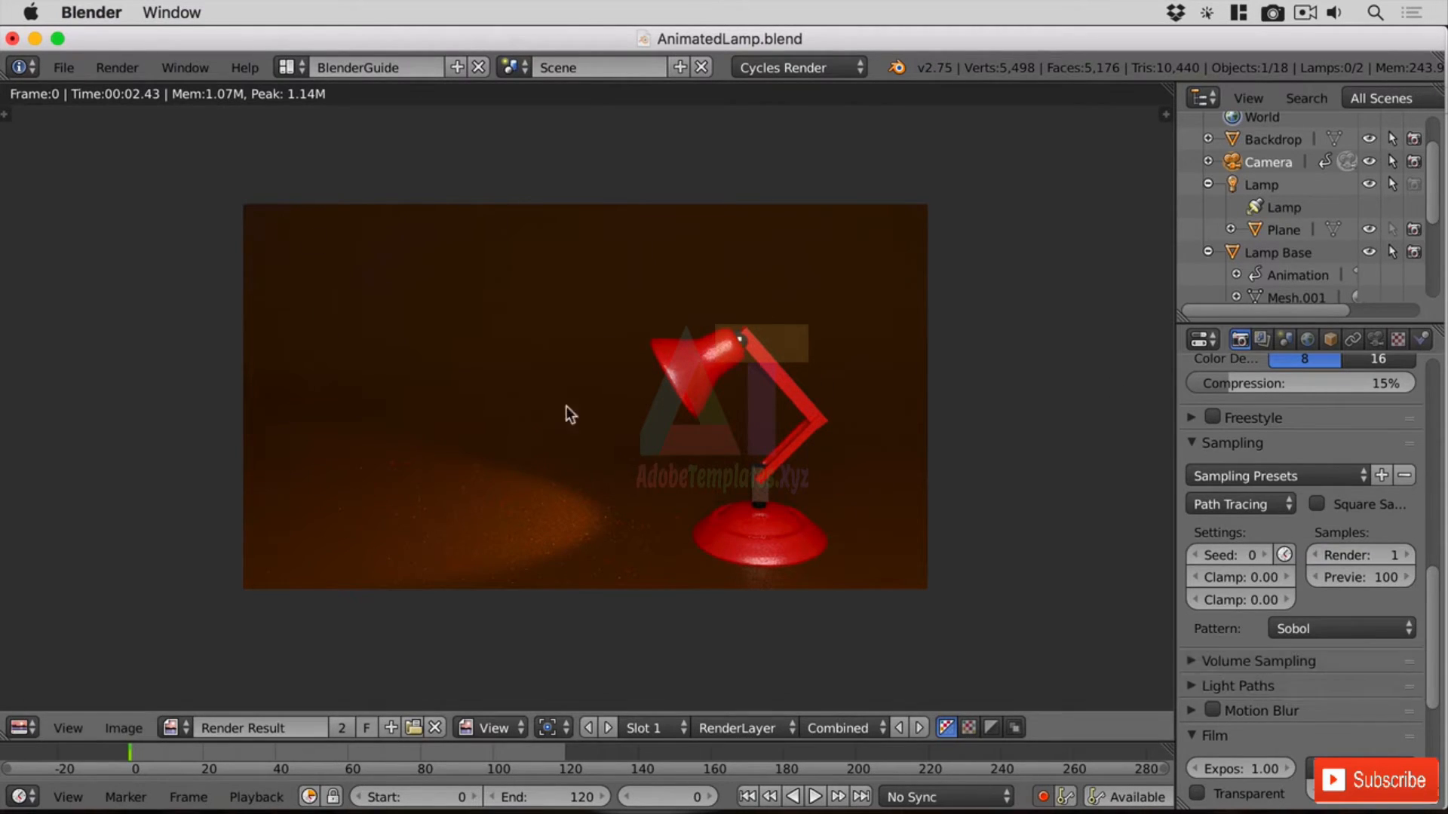
{"action": "left_click", "coordinate": [117, 67]}
{"action": "left_click", "coordinate": [151, 93]}
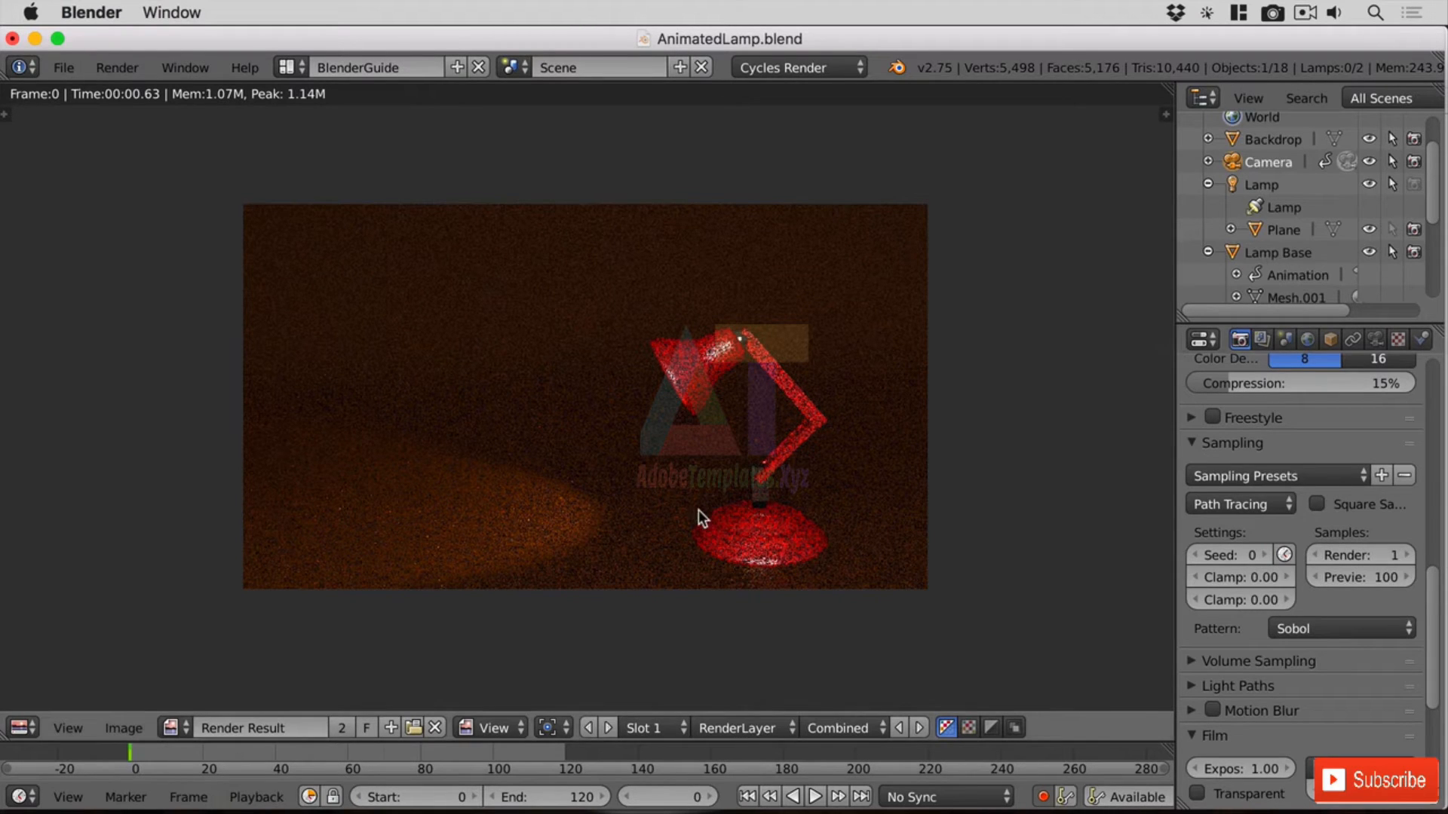
Step: Set the render samples to 29
{"action": "left_click", "coordinate": [1364, 558]}
{"action": "type", "text": "29"}
{"action": "key", "text": "Return"}
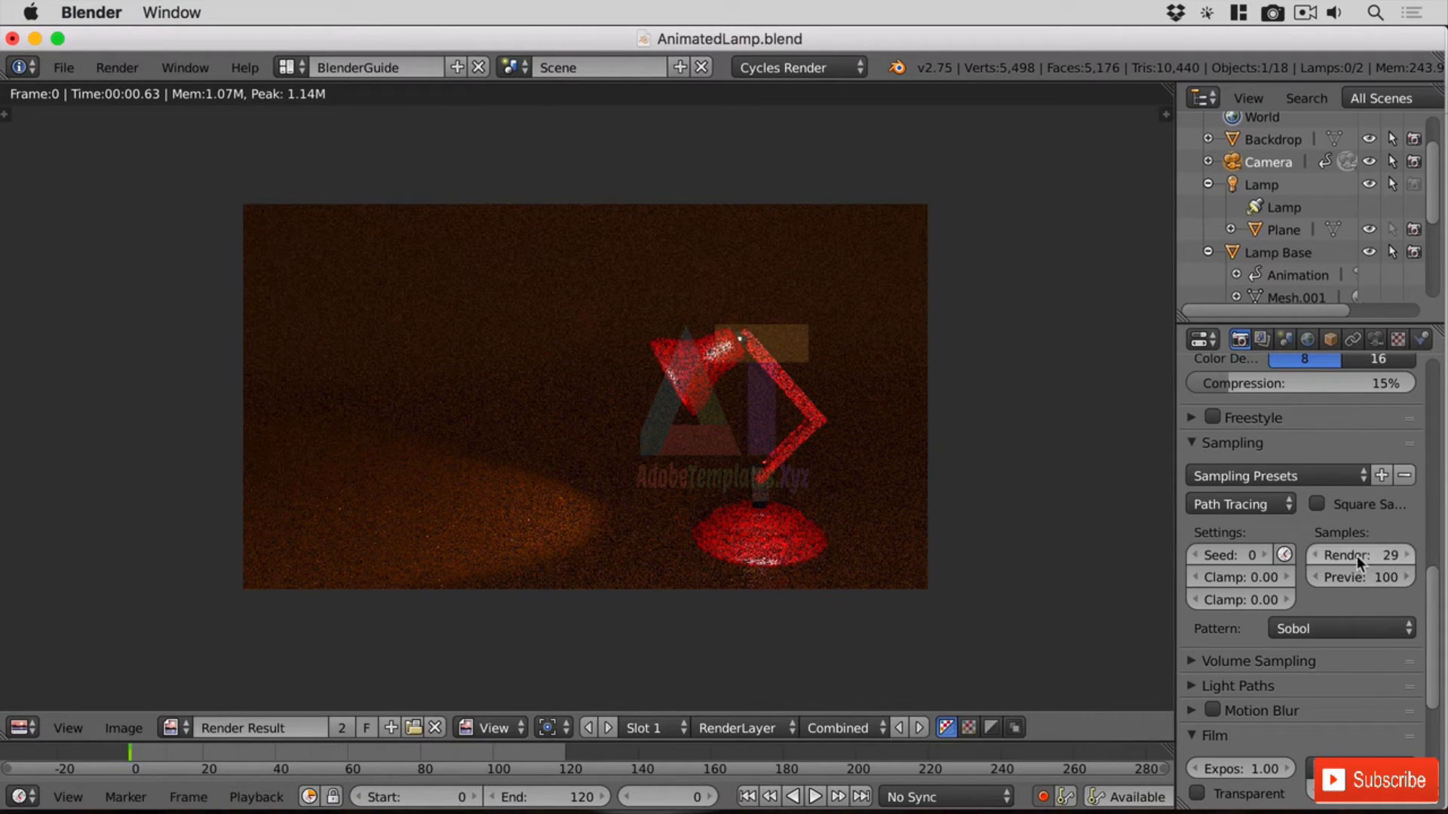